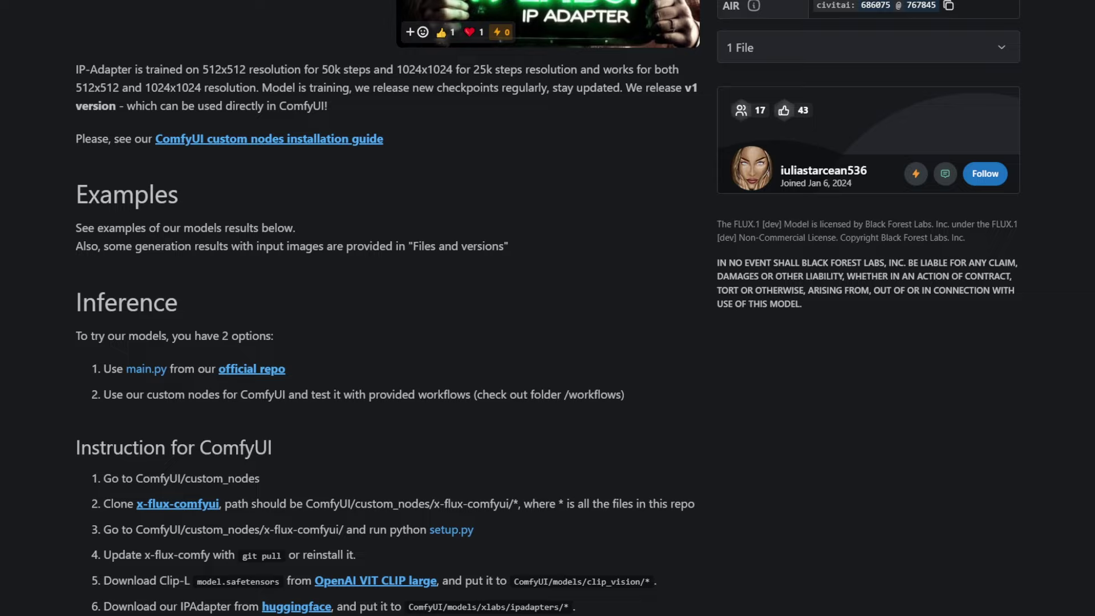
Step: Scroll the XLabs-AI flux-ip-adapter Civitai page to its ComfyUI installation instructions
{"action": "scroll", "coordinate": [547, 308], "scroll_direction": "up", "scroll_amount": 5}
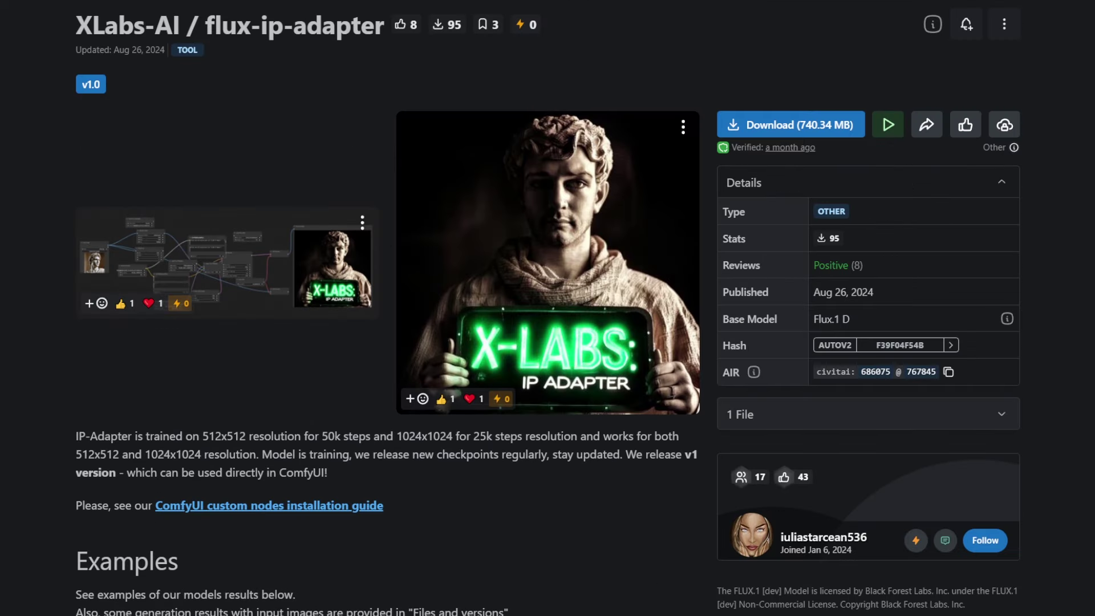
Step: Scroll down to the Inference and Instruction for ComfyUI sections
{"action": "scroll", "coordinate": [440, 409], "scroll_direction": "down", "scroll_amount": 7}
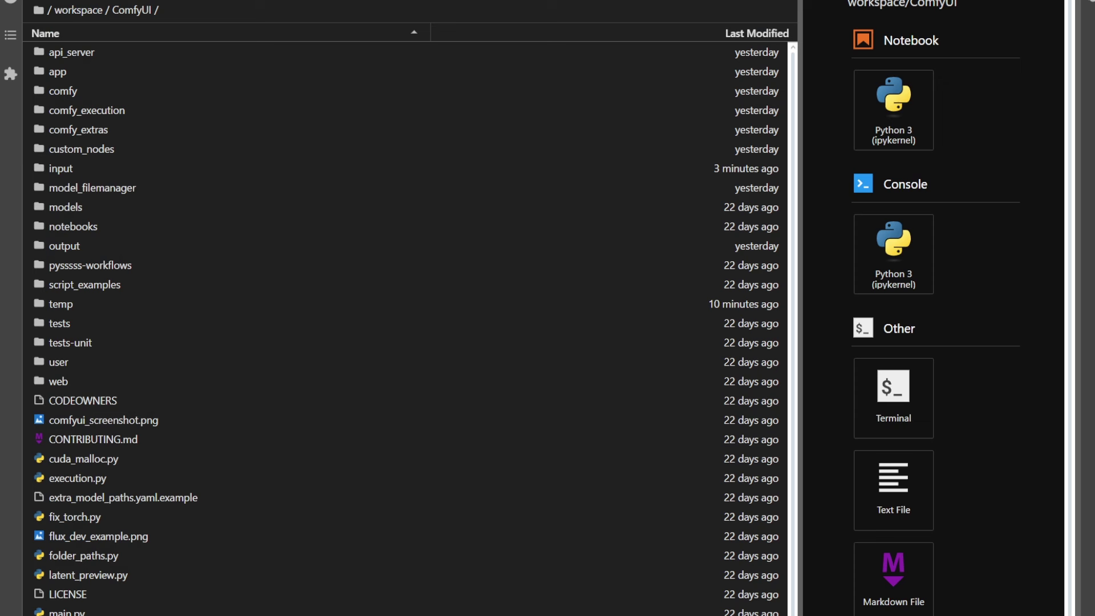
Step: Open custom_nodes/x-flux-comfyui and select setup.py to confirm the node pack is installed
{"action": "double_click", "coordinate": [64, 150]}
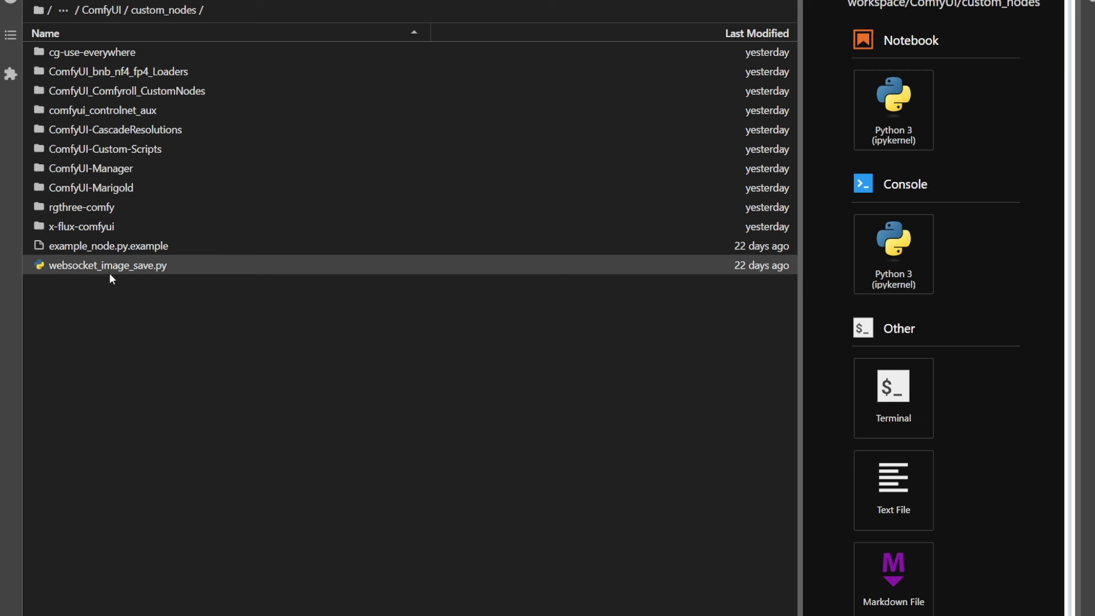
{"action": "left_click", "coordinate": [80, 228]}
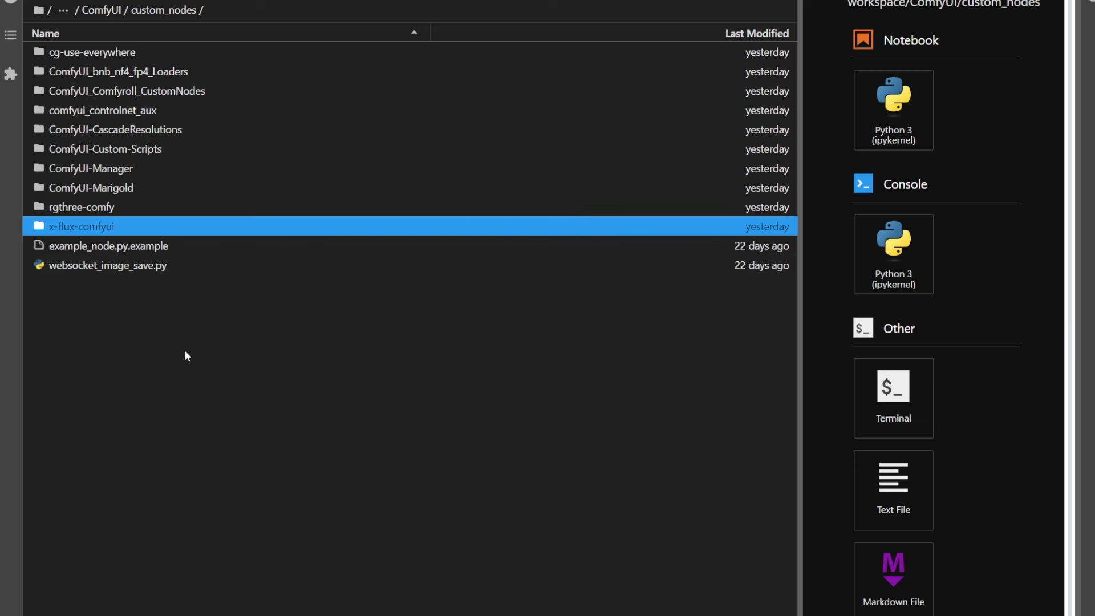
{"action": "double_click", "coordinate": [88, 227]}
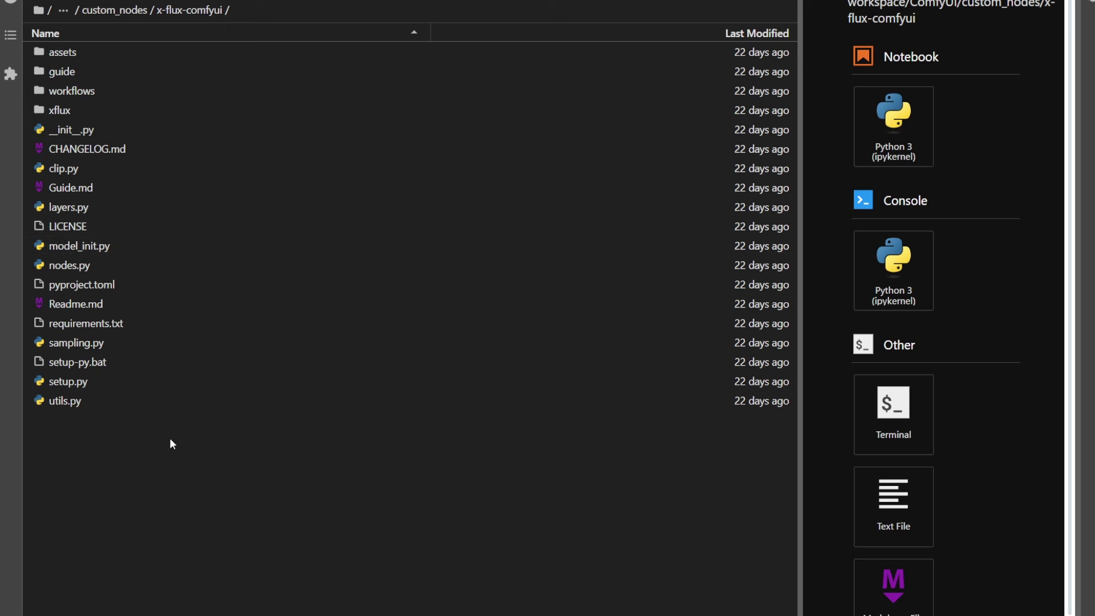
{"action": "left_click", "coordinate": [76, 378]}
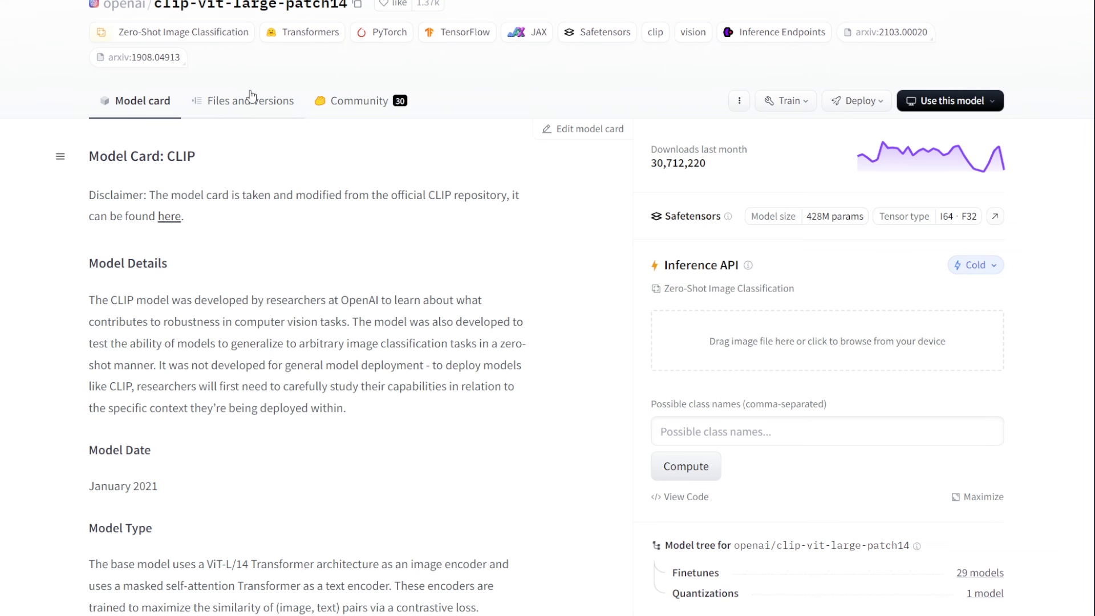
Step: Copy the CLIP model.safetensors download link and open models/clip_vision in JupyterLab
{"action": "left_click", "coordinate": [251, 96]}
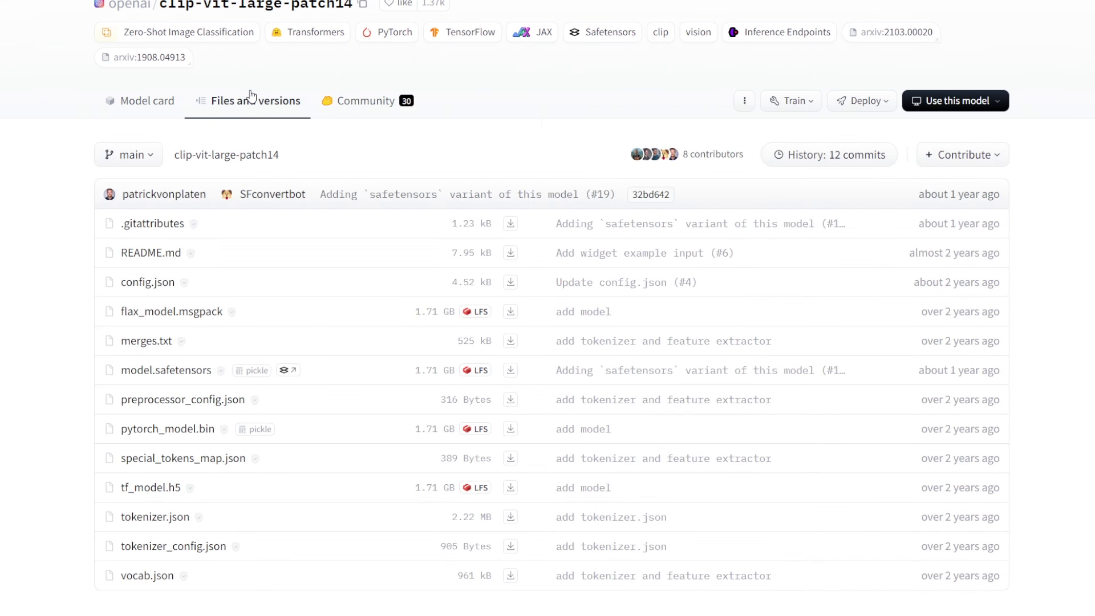
{"action": "left_click", "coordinate": [167, 370]}
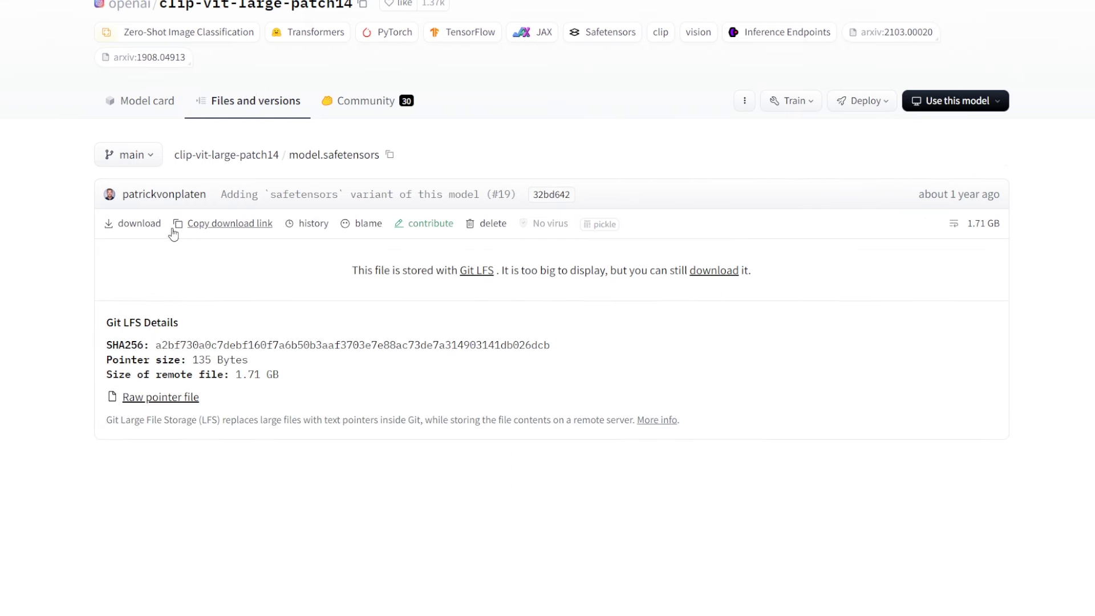
{"action": "left_click", "coordinate": [220, 224]}
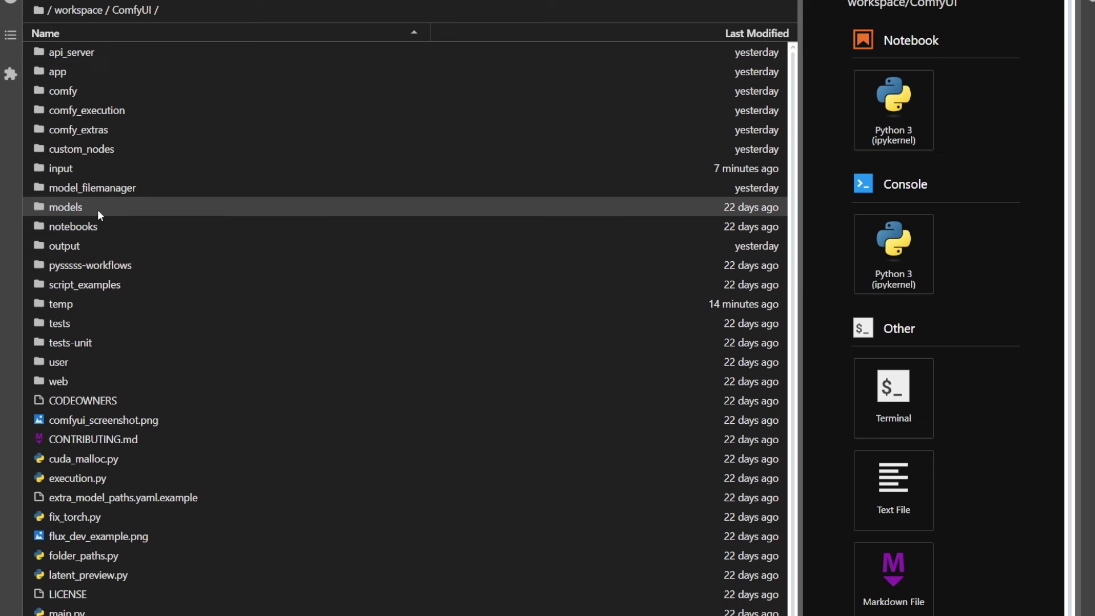
{"action": "left_click", "coordinate": [97, 210]}
{"action": "double_click", "coordinate": [97, 209]}
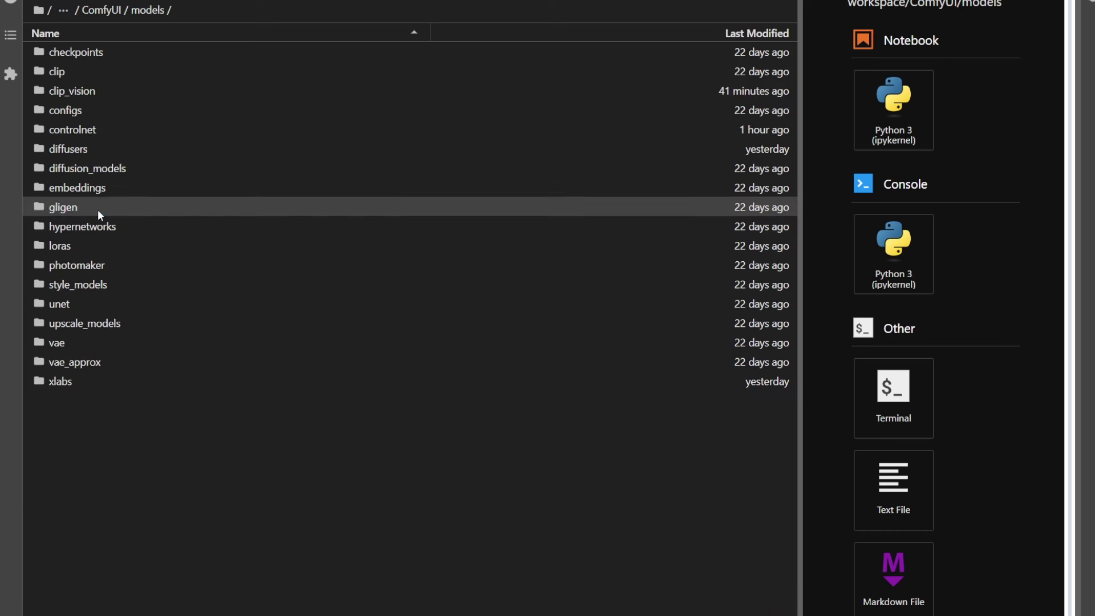
{"action": "double_click", "coordinate": [91, 91]}
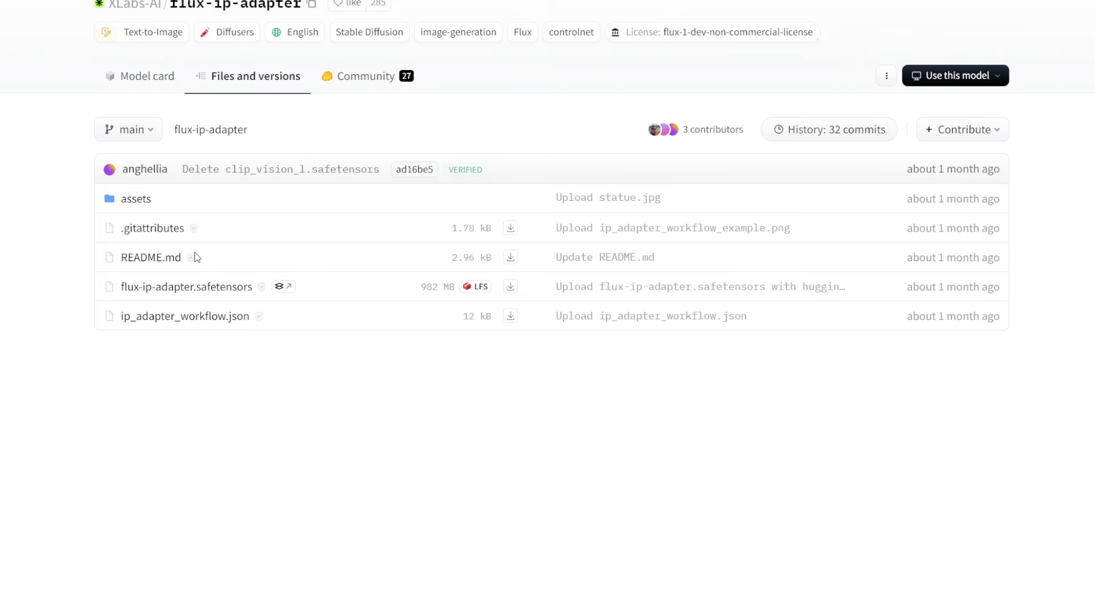
Step: Open the flux-ip-adapter.safetensors page and check the models/xlabs/ipadapters folder
{"action": "left_click", "coordinate": [201, 290]}
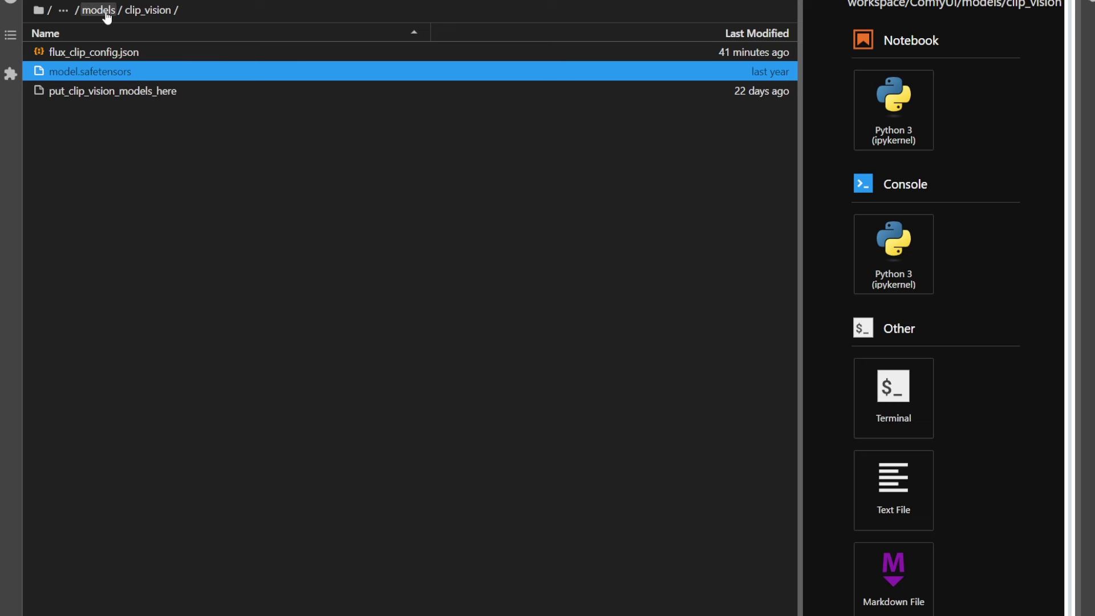
{"action": "left_click", "coordinate": [105, 10]}
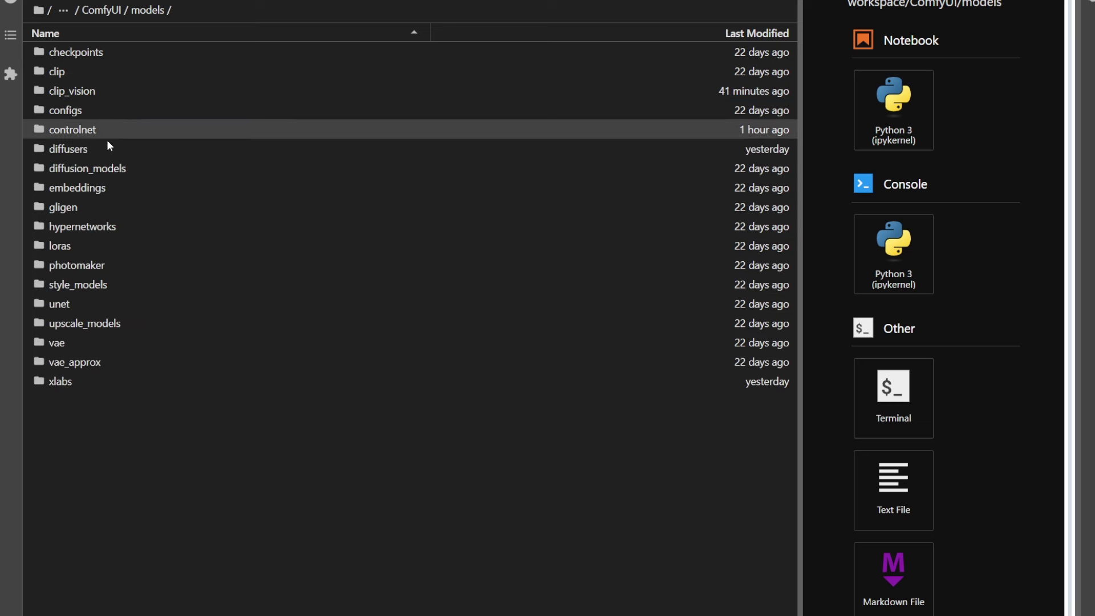
{"action": "double_click", "coordinate": [67, 387]}
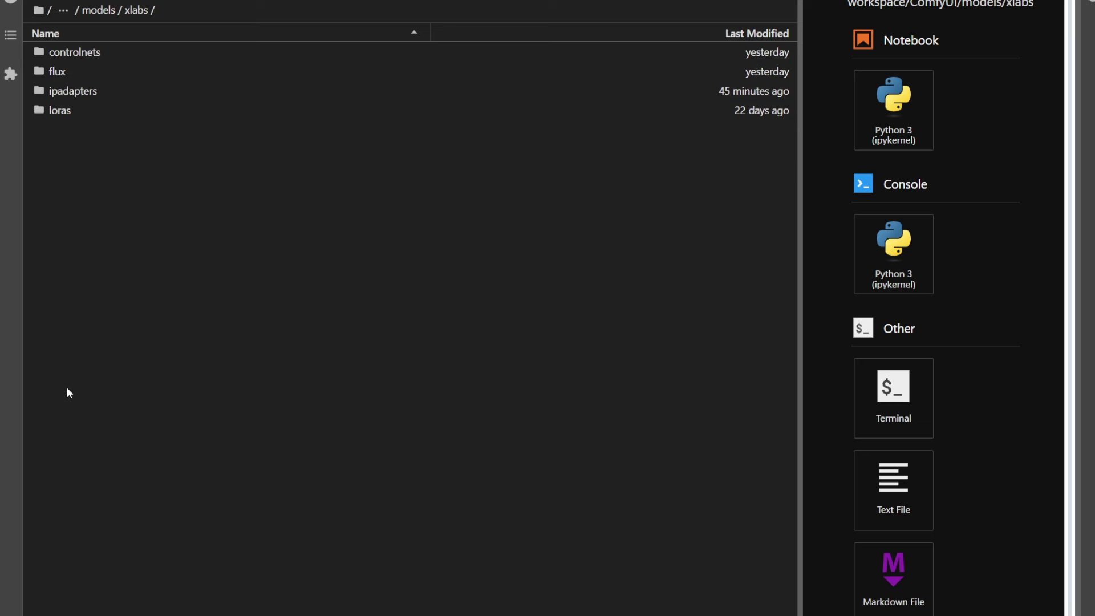
{"action": "double_click", "coordinate": [100, 91]}
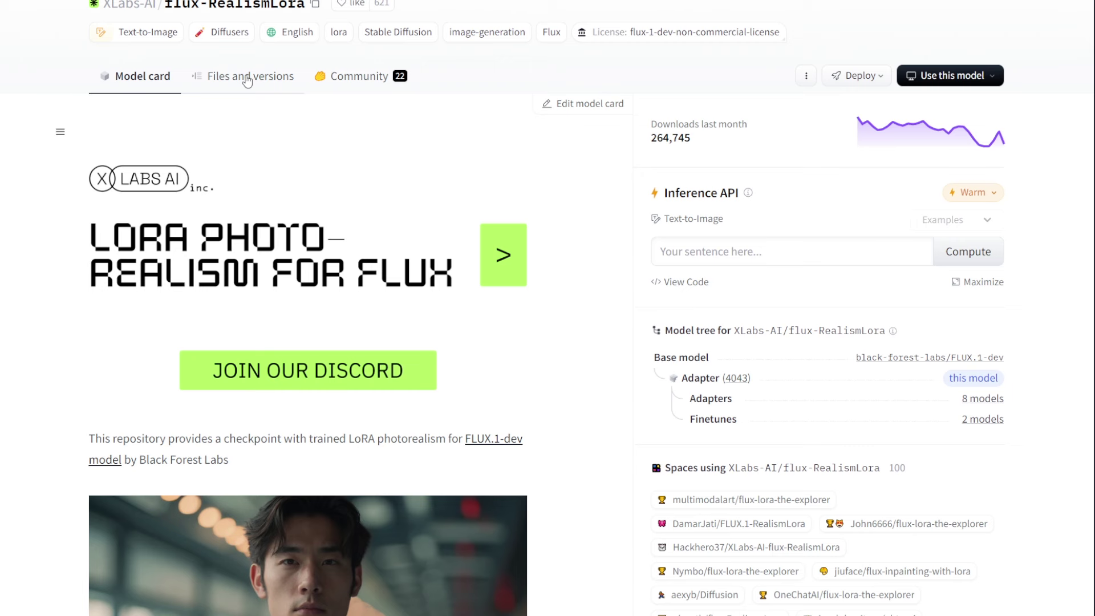
Step: List flux-RealismLora's files and find Xlabs-AI_flux-RealismLora.safetensors in xlabs/loras
{"action": "left_click", "coordinate": [247, 78]}
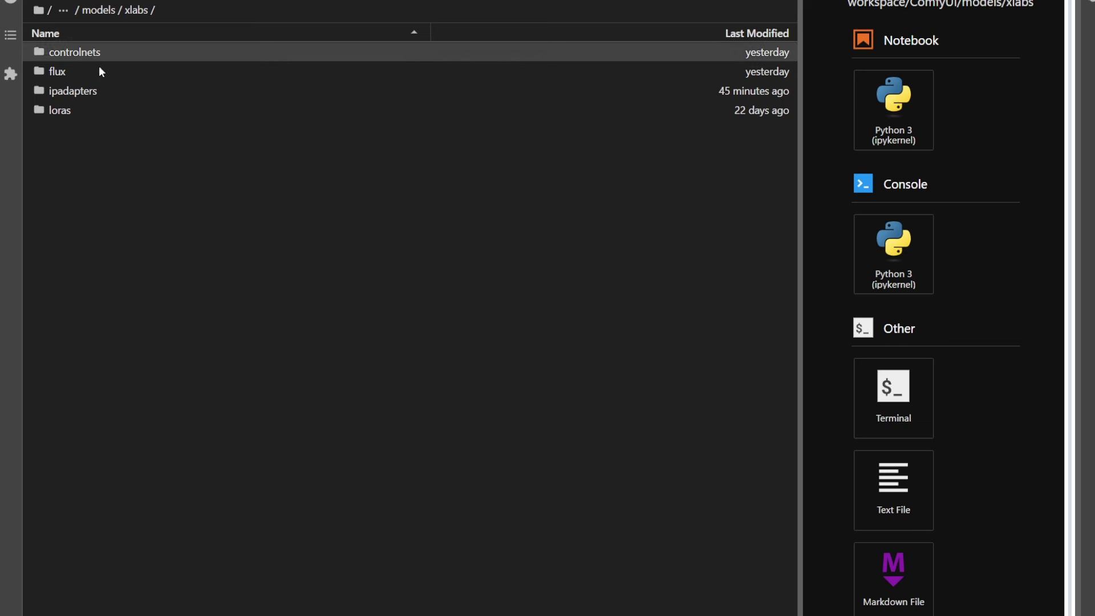
{"action": "double_click", "coordinate": [78, 108]}
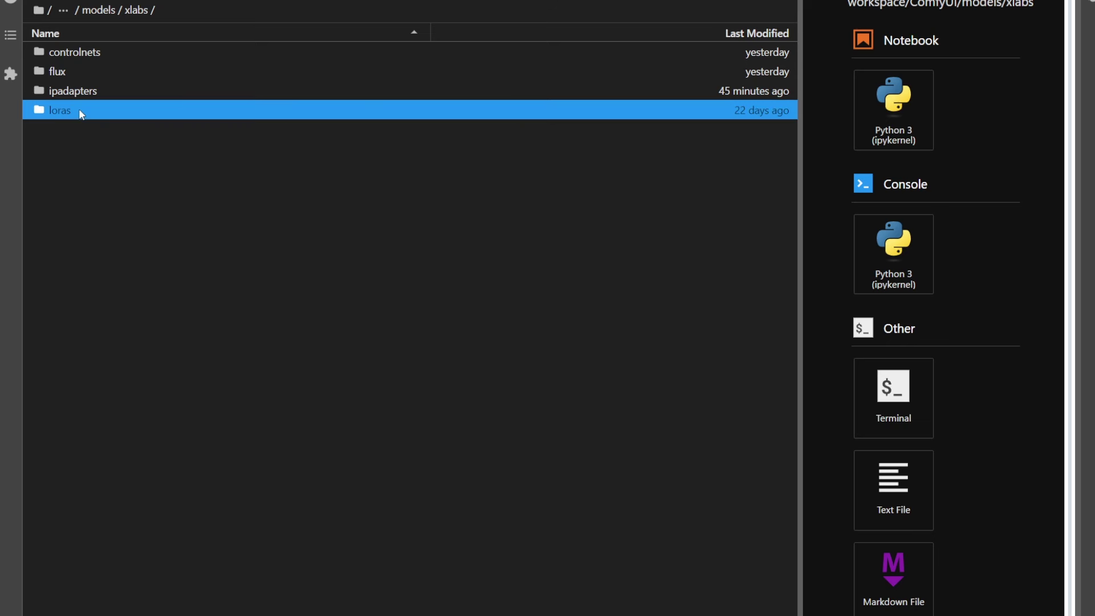
{"action": "left_click", "coordinate": [83, 54]}
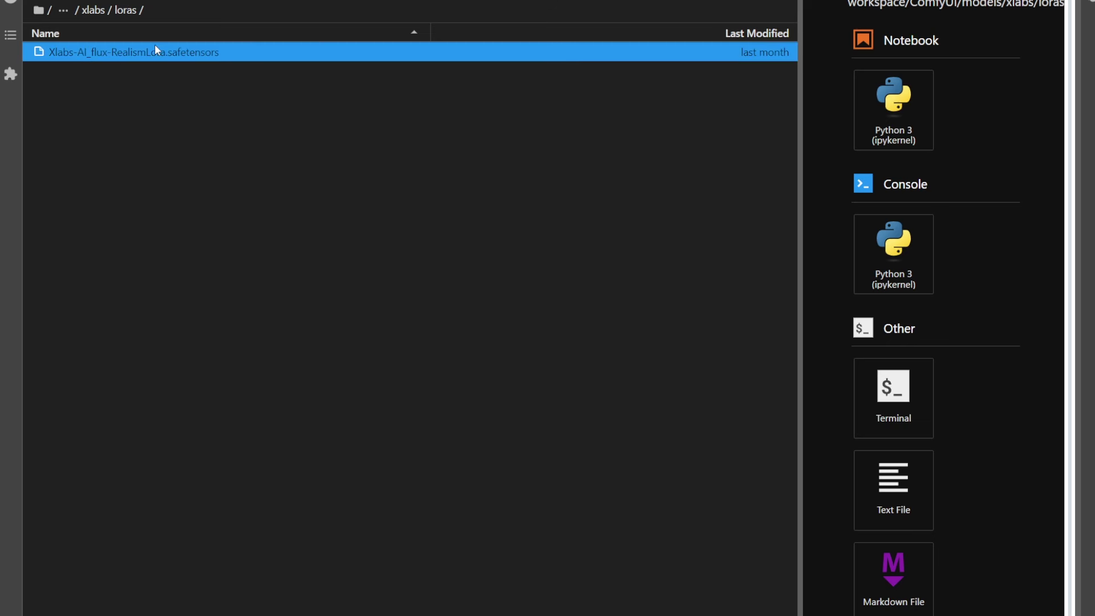
{"action": "left_click", "coordinate": [90, 10]}
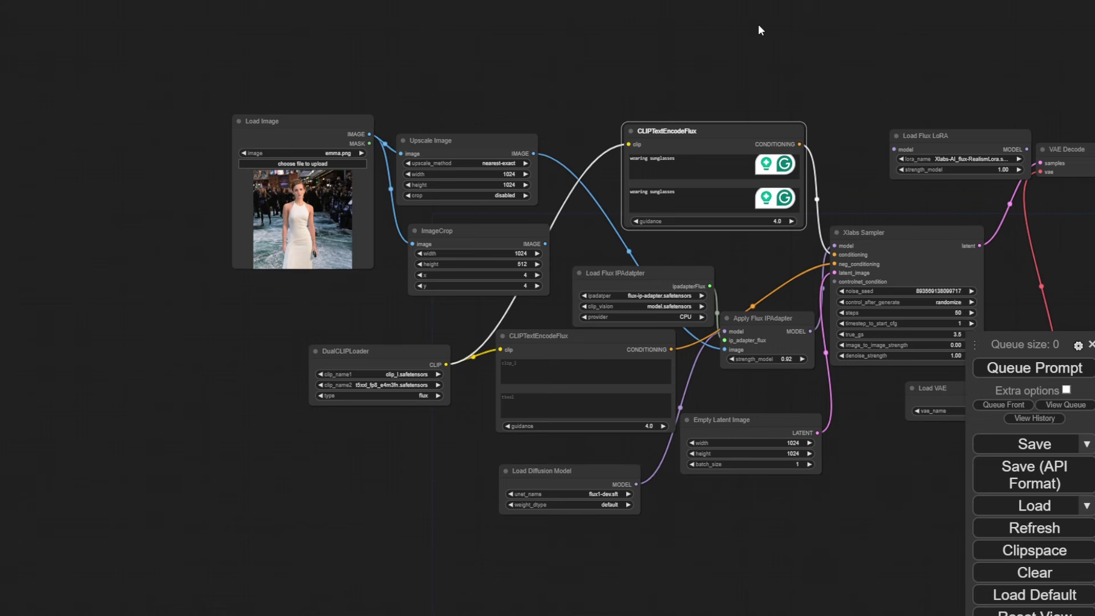
{"action": "scroll", "coordinate": [542, 63], "scroll_direction": "down", "scroll_amount": 2}
{"action": "scroll", "coordinate": [781, 91], "scroll_direction": "up", "scroll_amount": 6}
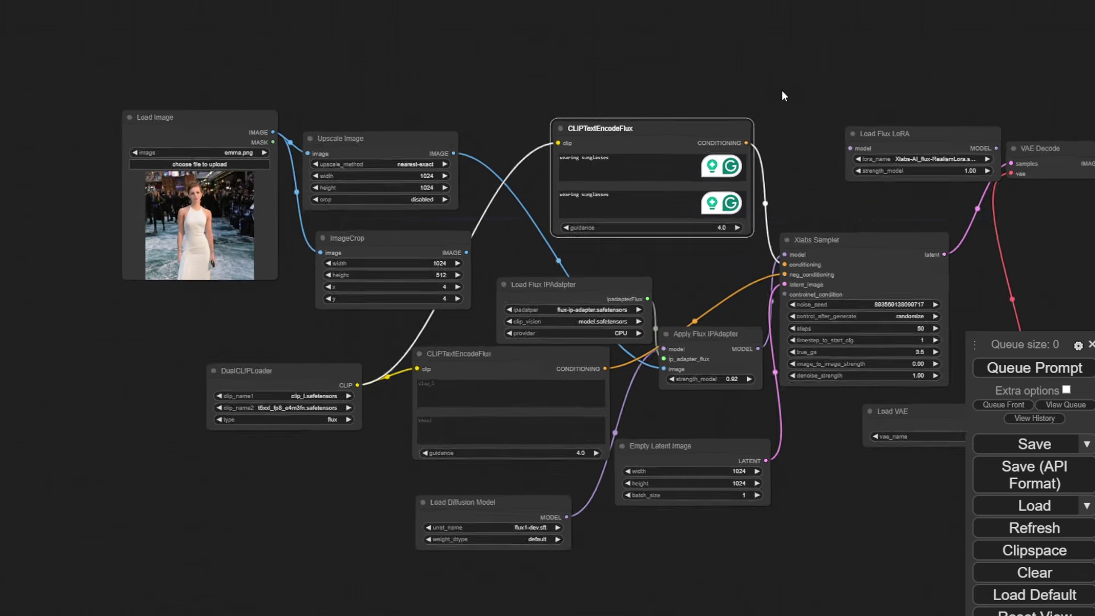
{"action": "scroll", "coordinate": [765, 108], "scroll_direction": "down", "scroll_amount": 3}
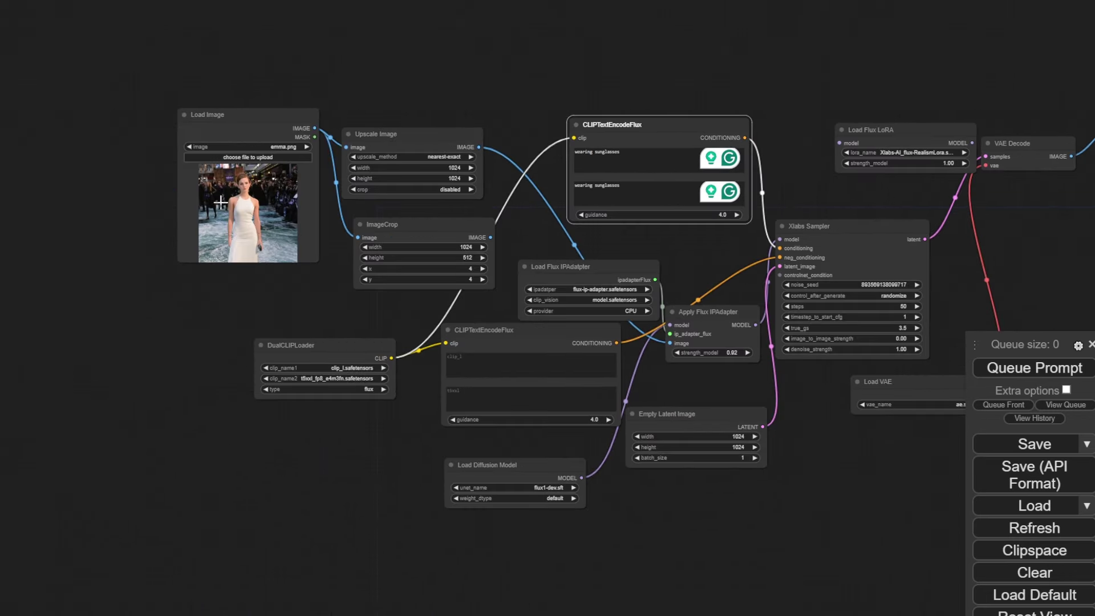
{"action": "scroll", "coordinate": [508, 127], "scroll_direction": "up", "scroll_amount": 4}
{"action": "left_click", "coordinate": [278, 479]}
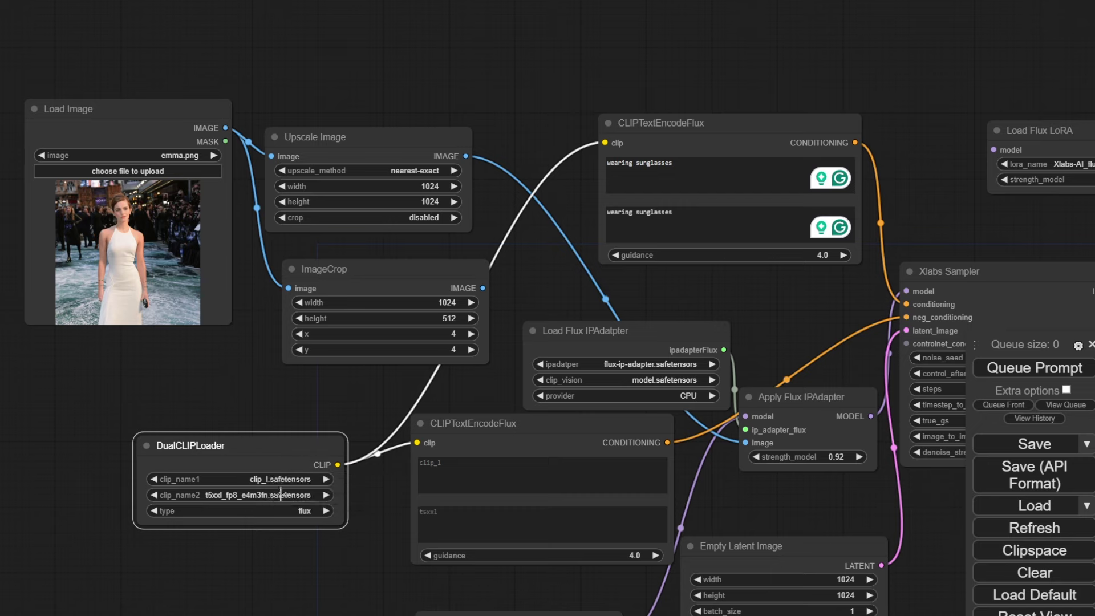
{"action": "left_click", "coordinate": [657, 357]}
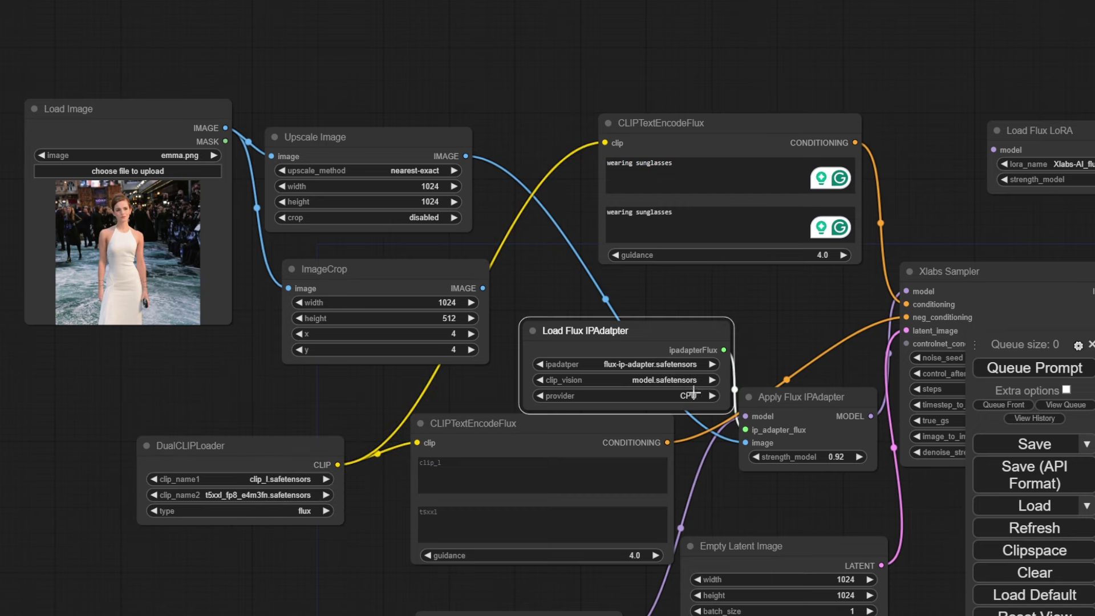
{"action": "left_click_drag", "start_coordinate": [912, 74], "coordinate": [485, 55]}
{"action": "left_click", "coordinate": [698, 146]}
{"action": "left_click_drag", "start_coordinate": [313, 60], "coordinate": [732, 57]}
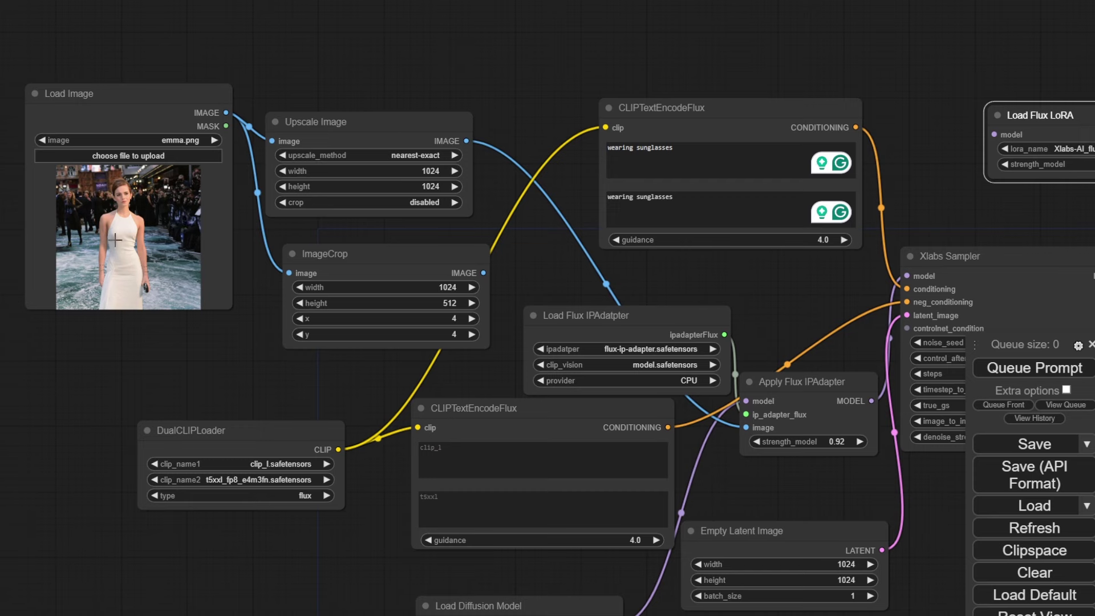
{"action": "scroll", "coordinate": [918, 168], "scroll_direction": "up", "scroll_amount": 1}
{"action": "scroll", "coordinate": [918, 169], "scroll_direction": "up", "scroll_amount": 2}
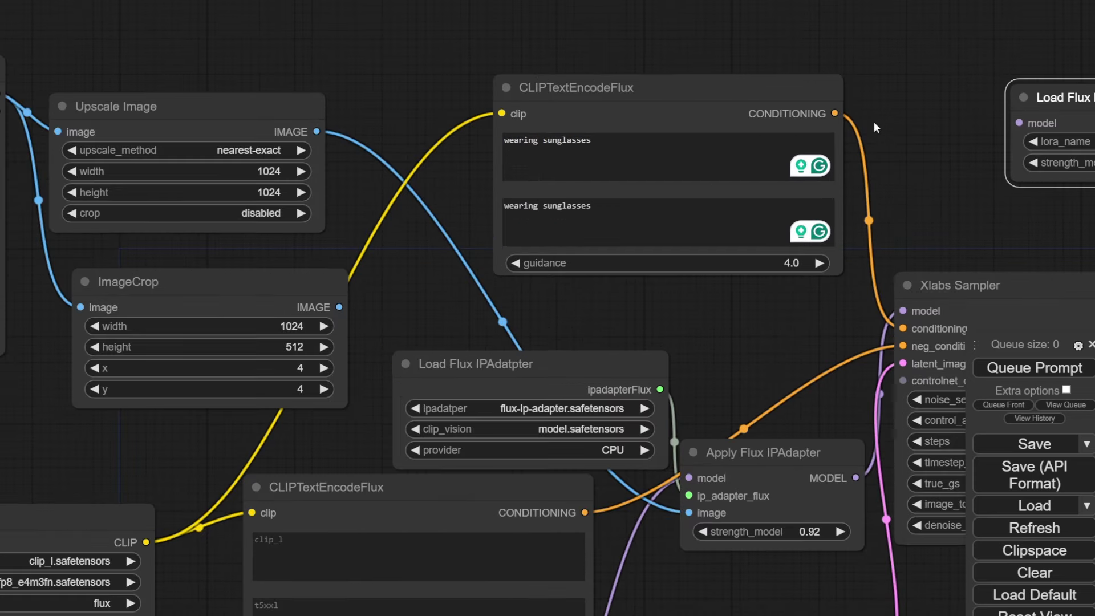
{"action": "left_click", "coordinate": [787, 93]}
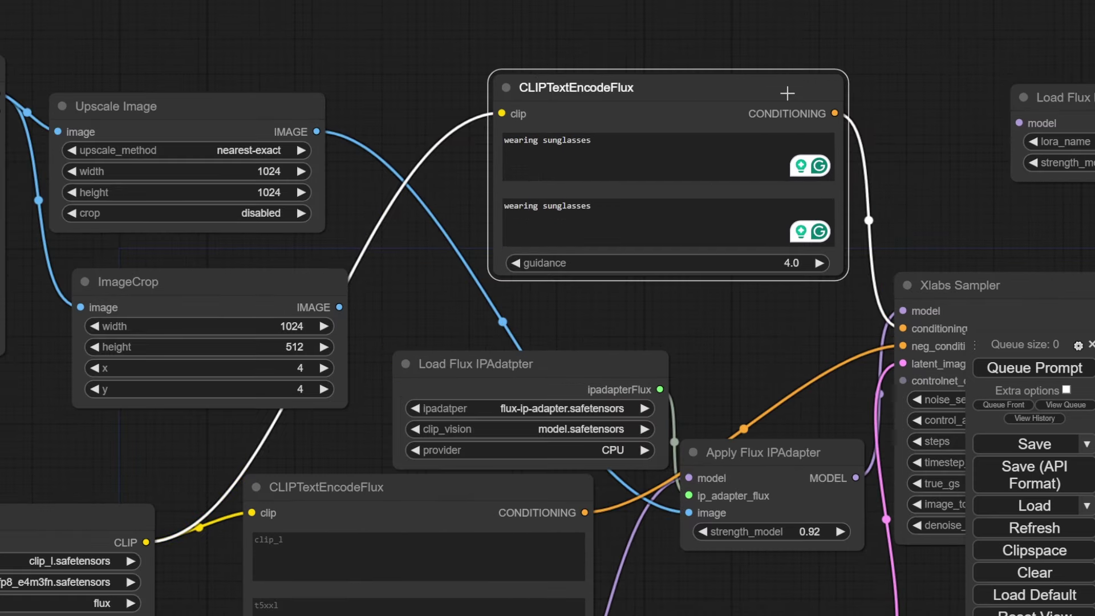
{"action": "left_click_drag", "start_coordinate": [893, 93], "coordinate": [684, 52]}
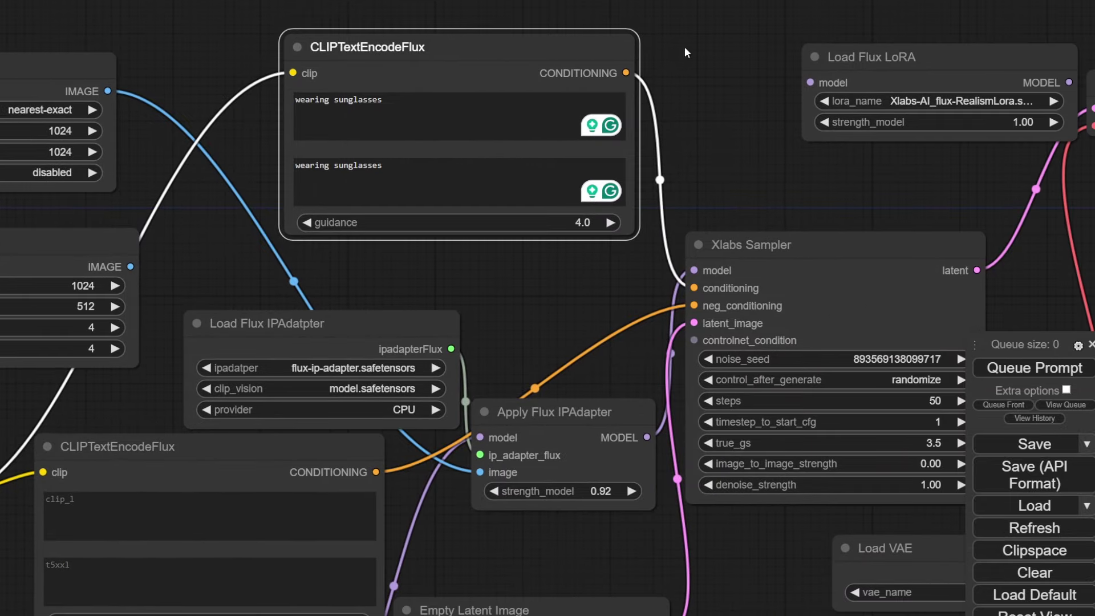
{"action": "left_click", "coordinate": [159, 463]}
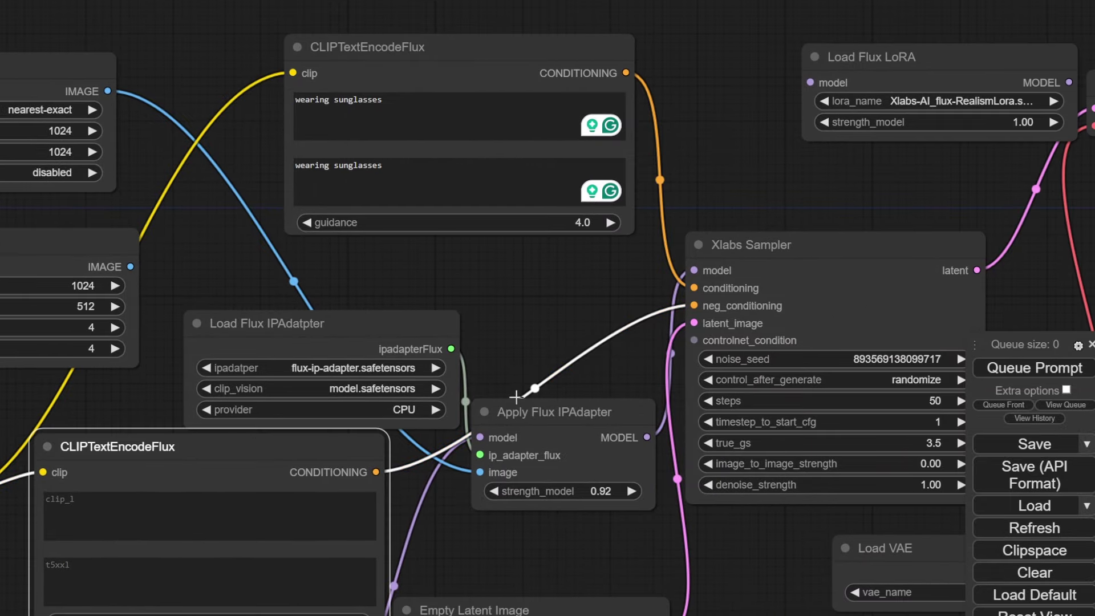
{"action": "left_click", "coordinate": [481, 56]}
{"action": "left_click", "coordinate": [304, 450]}
{"action": "scroll", "coordinate": [621, 228], "scroll_direction": "down", "scroll_amount": 8}
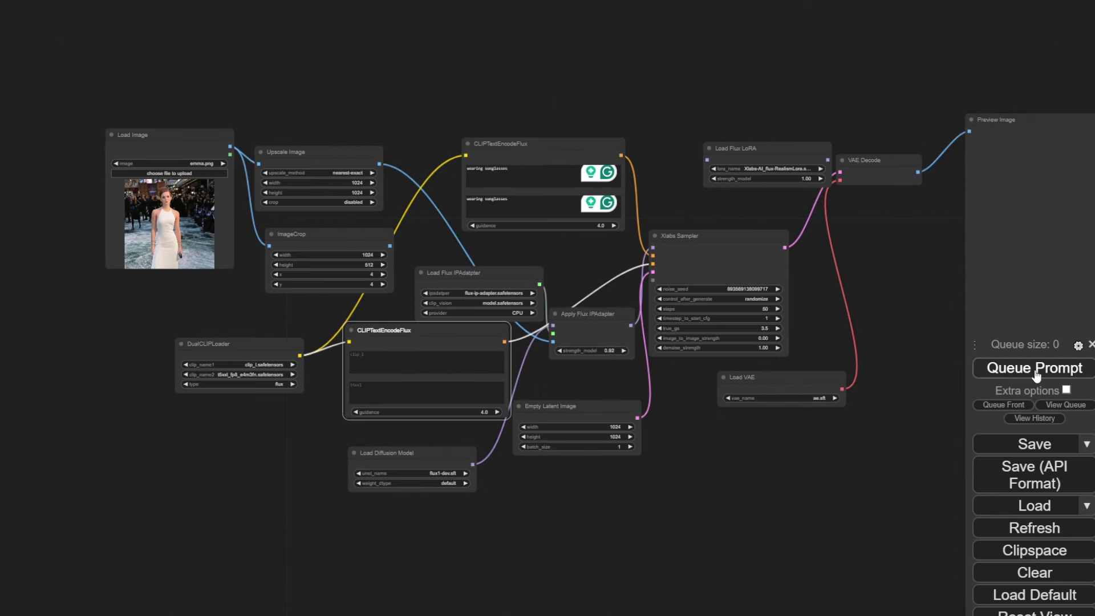
Step: Queue the workflow, view the sunglasses result, then return to the Load Image reference photo
{"action": "left_click", "coordinate": [1036, 371]}
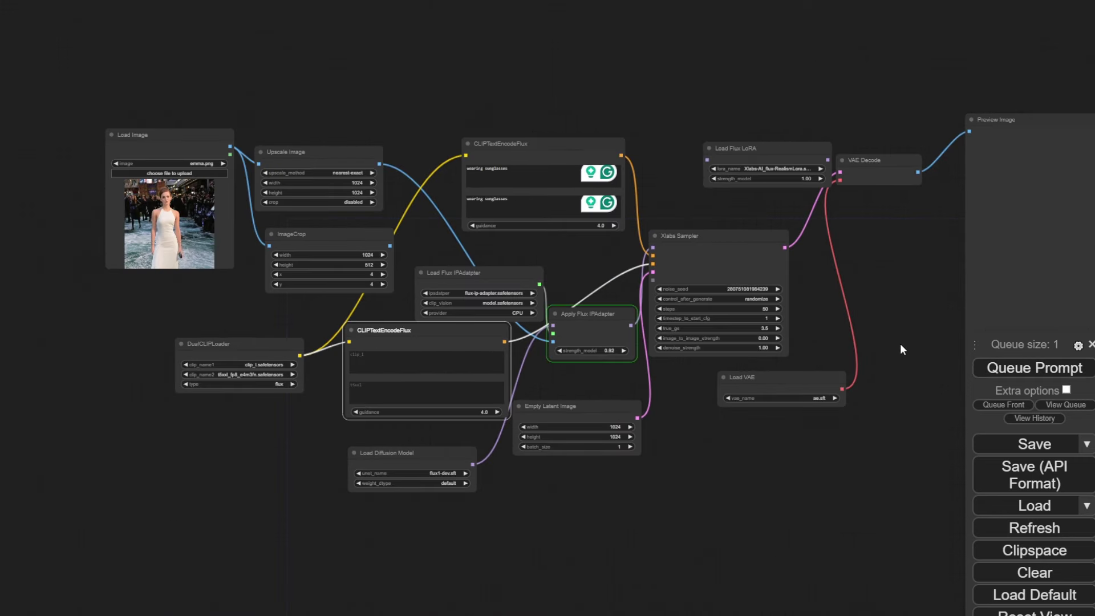
{"action": "left_click_drag", "start_coordinate": [889, 301], "coordinate": [529, 289]}
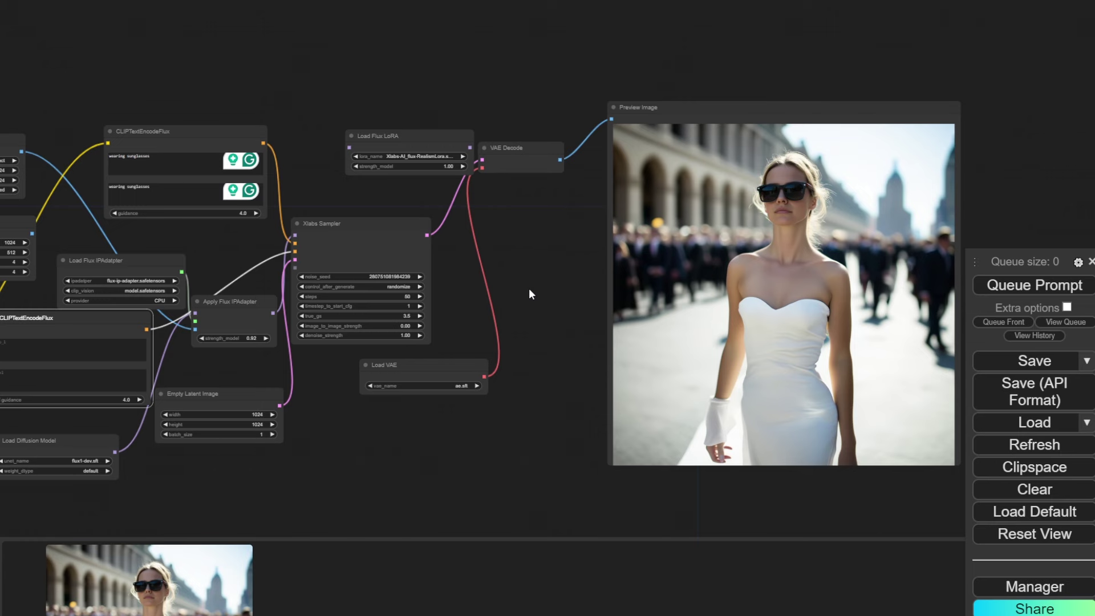
{"action": "left_click_drag", "start_coordinate": [528, 288], "coordinate": [820, 259]}
{"action": "left_click_drag", "start_coordinate": [352, 74], "coordinate": [443, 49]}
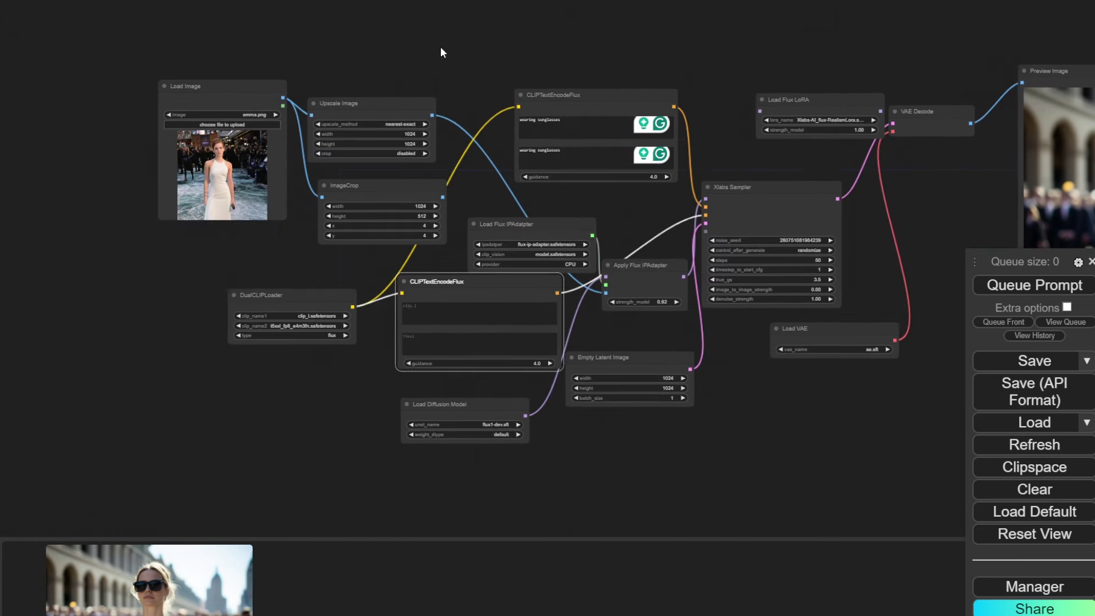
{"action": "scroll", "coordinate": [203, 153], "scroll_direction": "up", "scroll_amount": 10}
{"action": "scroll", "coordinate": [203, 153], "scroll_direction": "up", "scroll_amount": 4}
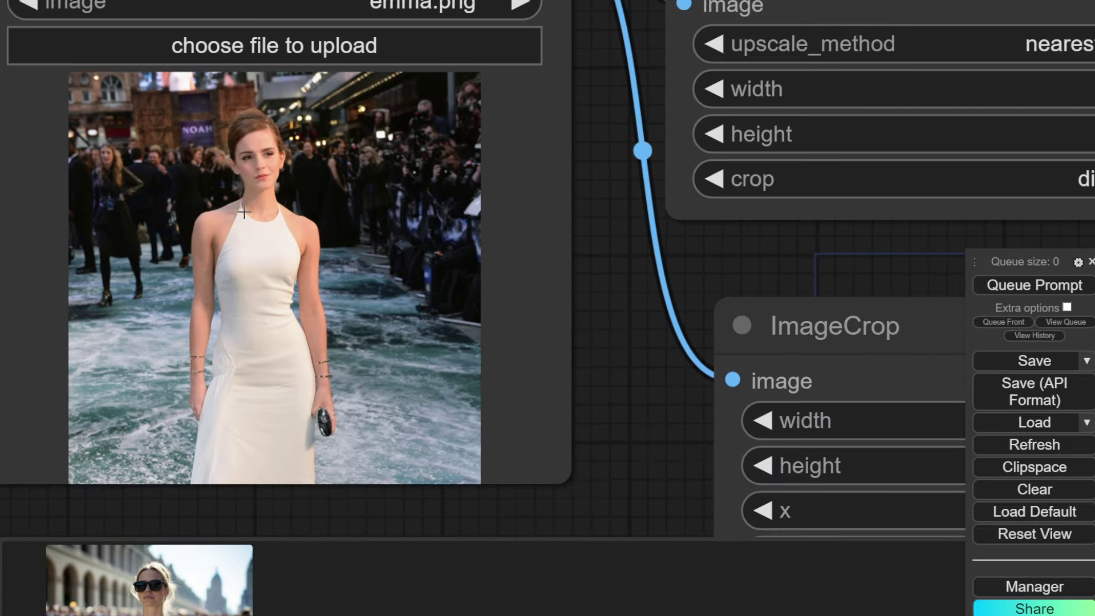
{"action": "scroll", "coordinate": [239, 191], "scroll_direction": "up", "scroll_amount": 3}
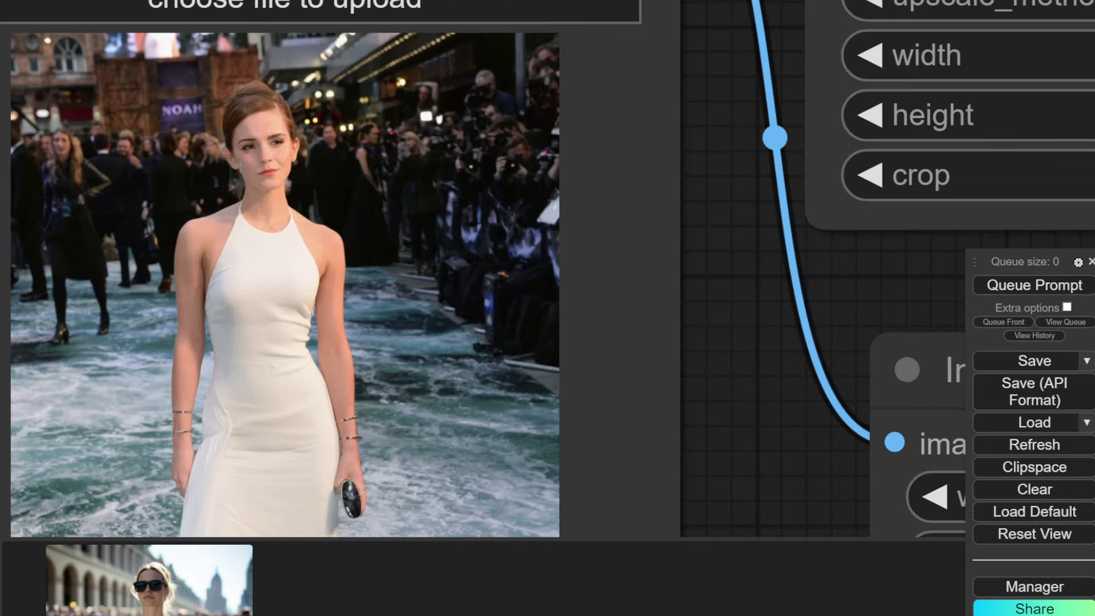
{"action": "scroll", "coordinate": [570, 217], "scroll_direction": "down", "scroll_amount": 8}
{"action": "left_click_drag", "start_coordinate": [590, 289], "coordinate": [224, 198]}
{"action": "left_click_drag", "start_coordinate": [770, 217], "coordinate": [85, 205]}
{"action": "scroll", "coordinate": [695, 245], "scroll_direction": "up", "scroll_amount": 5}
{"action": "scroll", "coordinate": [695, 245], "scroll_direction": "up", "scroll_amount": 1}
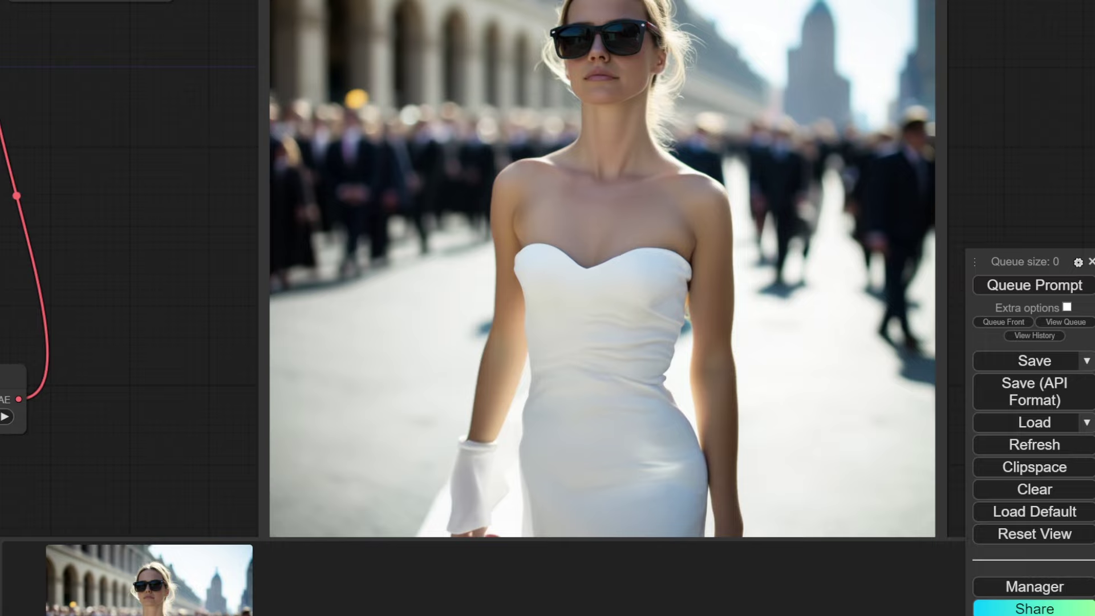
{"action": "scroll", "coordinate": [734, 190], "scroll_direction": "down", "scroll_amount": 5}
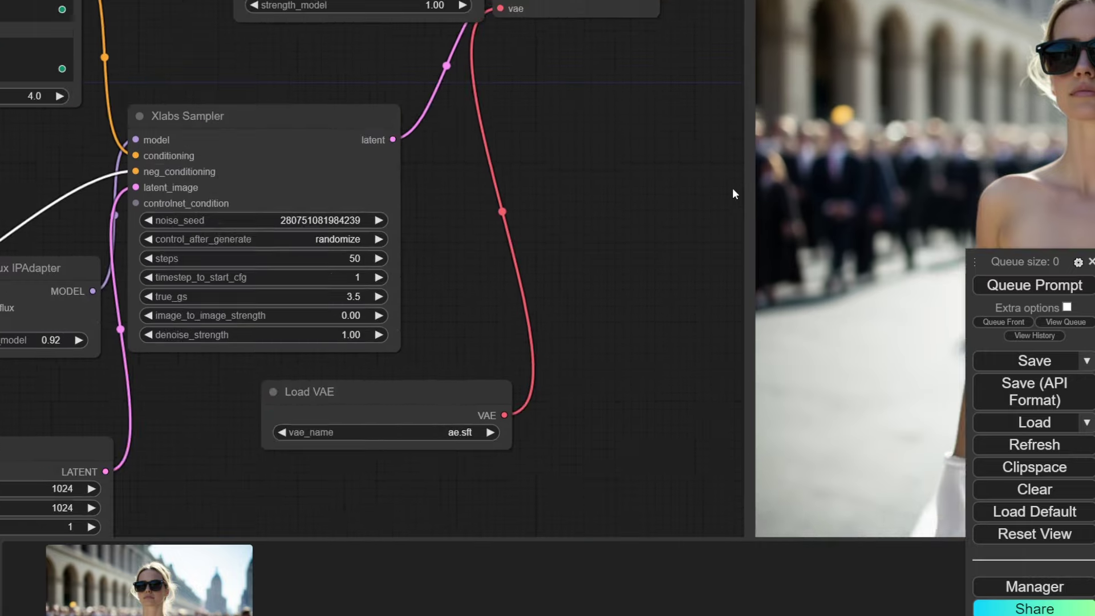
{"action": "left_click_drag", "start_coordinate": [734, 191], "coordinate": [619, 170]}
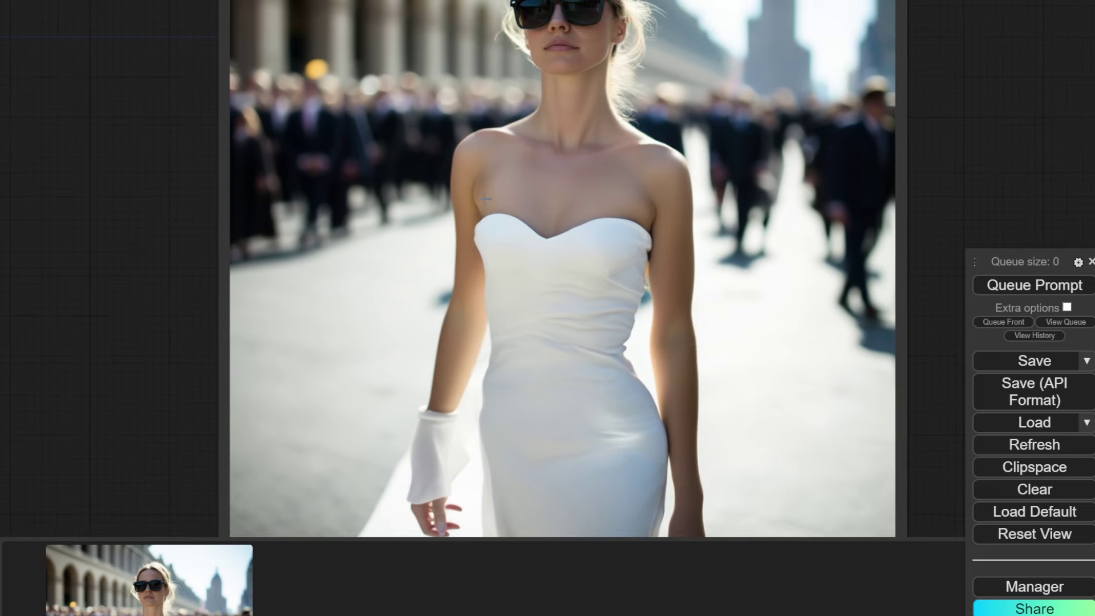
{"action": "scroll", "coordinate": [597, 105], "scroll_direction": "up", "scroll_amount": 1}
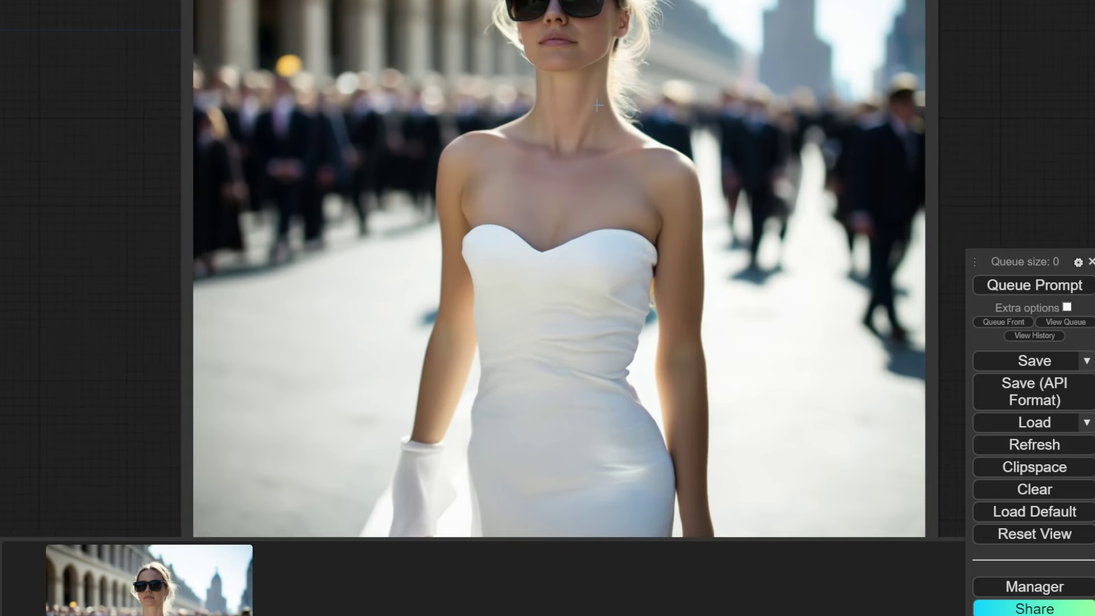
{"action": "scroll", "coordinate": [597, 105], "scroll_direction": "down", "scroll_amount": 2}
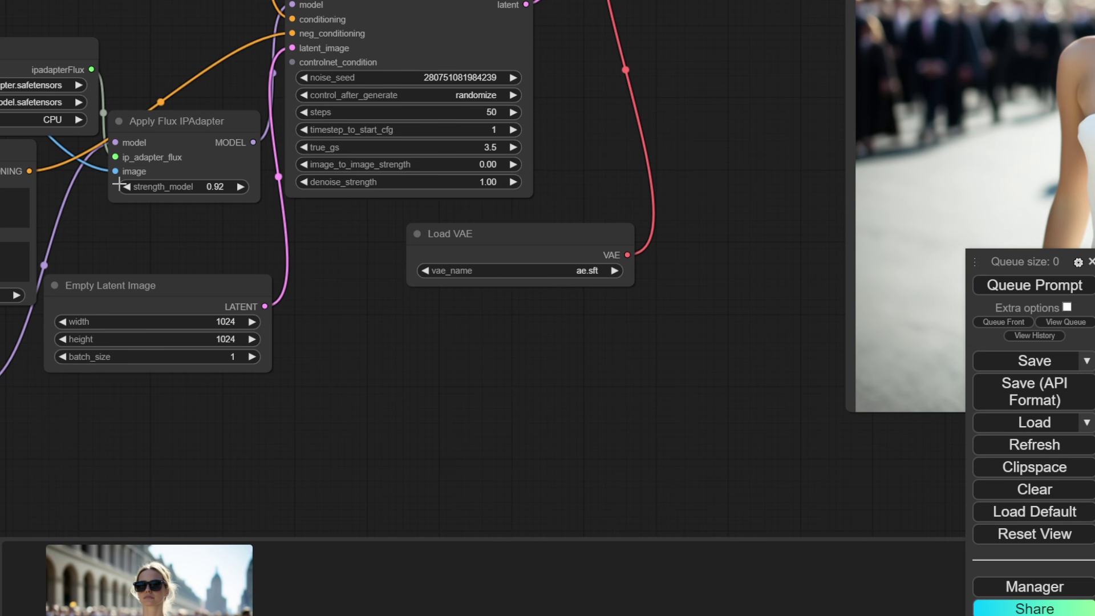
Step: Set Apply Flux IPAdapter strength_model to 0.4 and return to the reference photo
{"action": "left_click", "coordinate": [213, 186]}
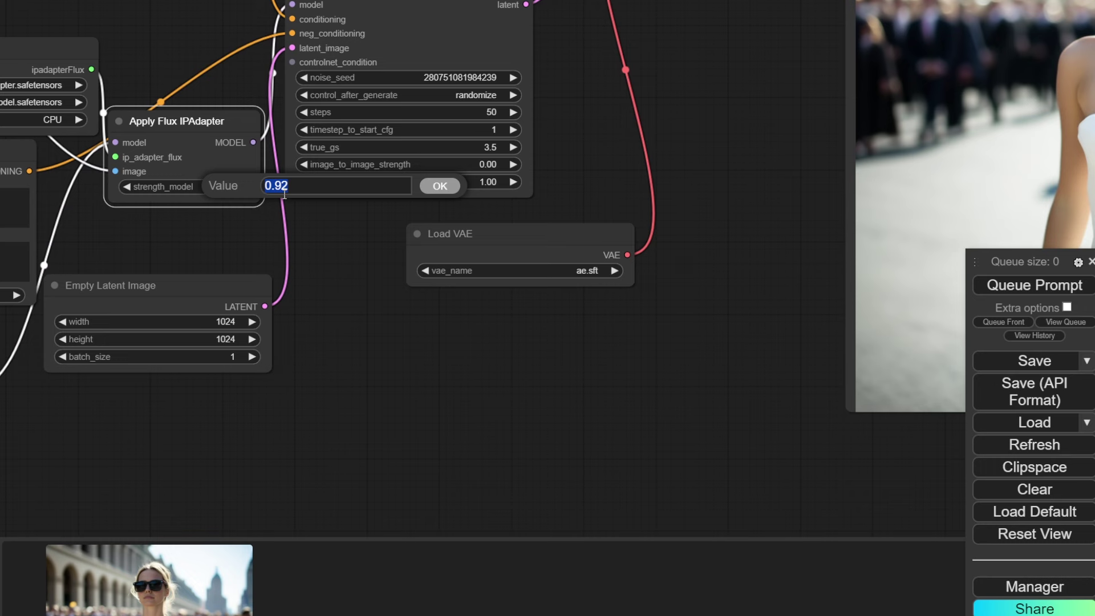
{"action": "type", "text": "0.4"}
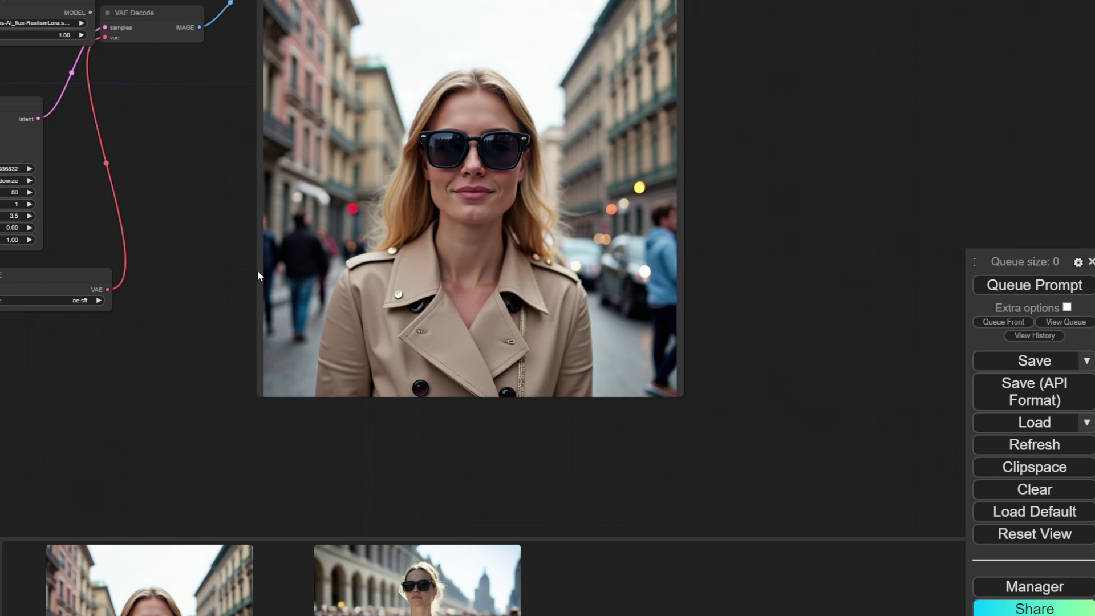
{"action": "left_click_drag", "start_coordinate": [223, 191], "coordinate": [750, 179]}
{"action": "scroll", "coordinate": [119, 73], "scroll_direction": "down", "scroll_amount": 2}
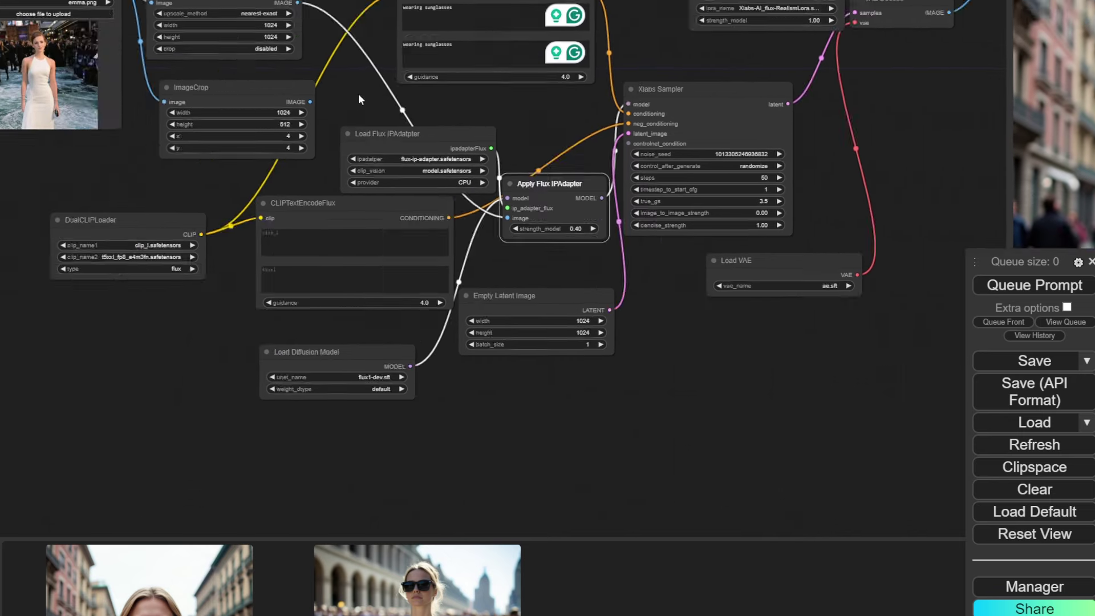
{"action": "left_click_drag", "start_coordinate": [118, 73], "coordinate": [640, 165]}
{"action": "scroll", "coordinate": [407, 142], "scroll_direction": "up", "scroll_amount": 5}
{"action": "scroll", "coordinate": [365, 161], "scroll_direction": "up", "scroll_amount": 3}
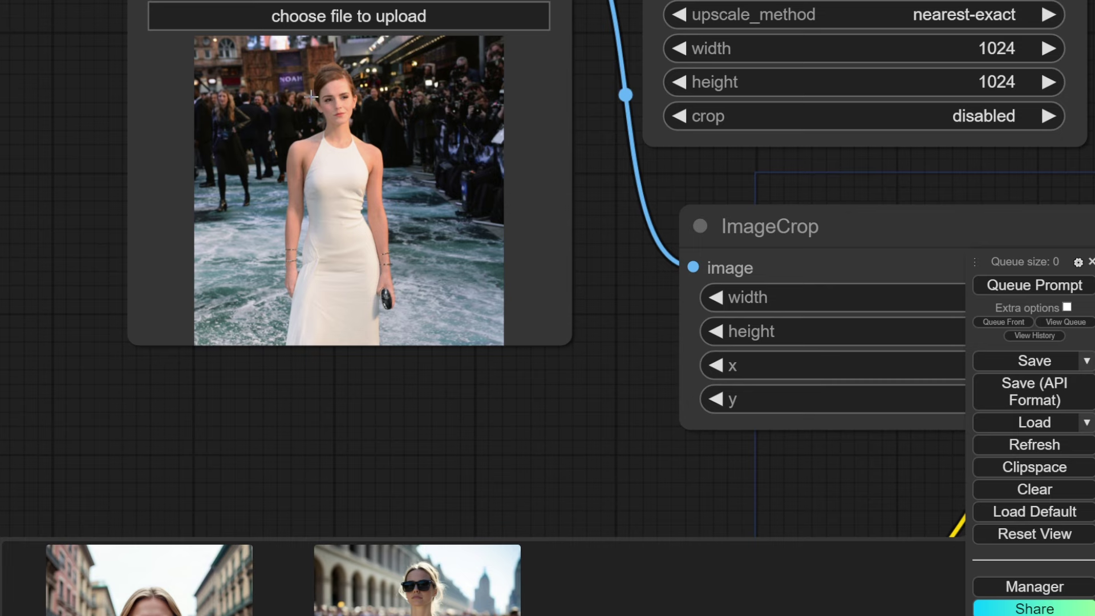
Step: Enter the prompt 'cyberpunk woman looking at a crowd of people, cyberpunk art style'
{"action": "scroll", "coordinate": [457, 371], "scroll_direction": "down", "scroll_amount": 2}
{"action": "scroll", "coordinate": [535, 379], "scroll_direction": "down", "scroll_amount": 4}
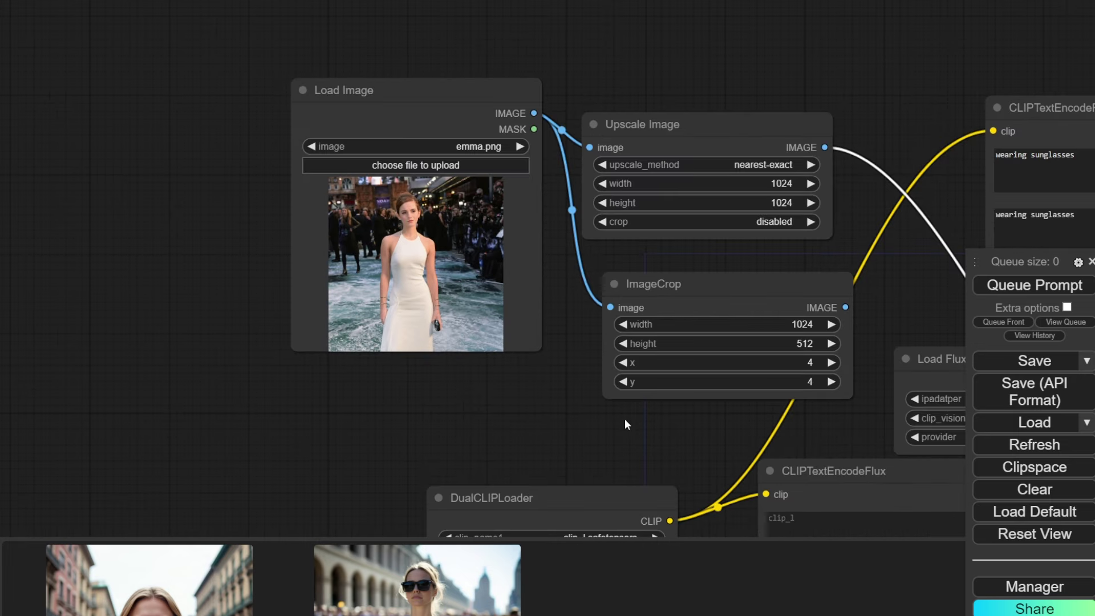
{"action": "left_click_drag", "start_coordinate": [631, 418], "coordinate": [52, 143]}
{"action": "left_click_drag", "start_coordinate": [777, 283], "coordinate": [349, 300]}
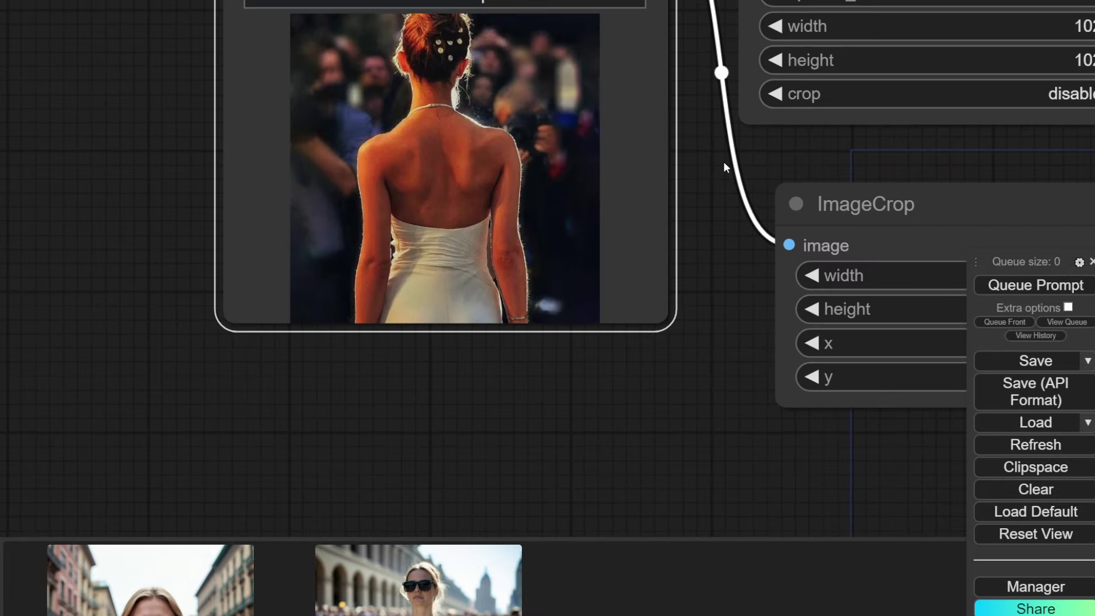
{"action": "left_click_drag", "start_coordinate": [815, 143], "coordinate": [771, 172]}
{"action": "scroll", "coordinate": [771, 173], "scroll_direction": "down", "scroll_amount": 1}
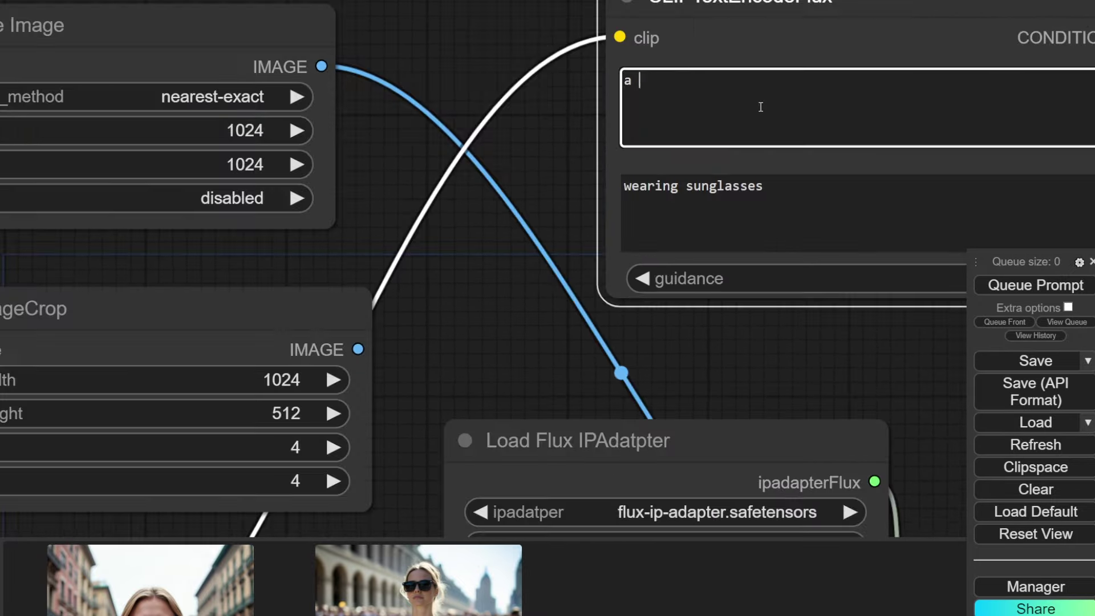
{"action": "type", "text": "cyberpunk woman looking at a crowd of people, cyberpunk art style"}
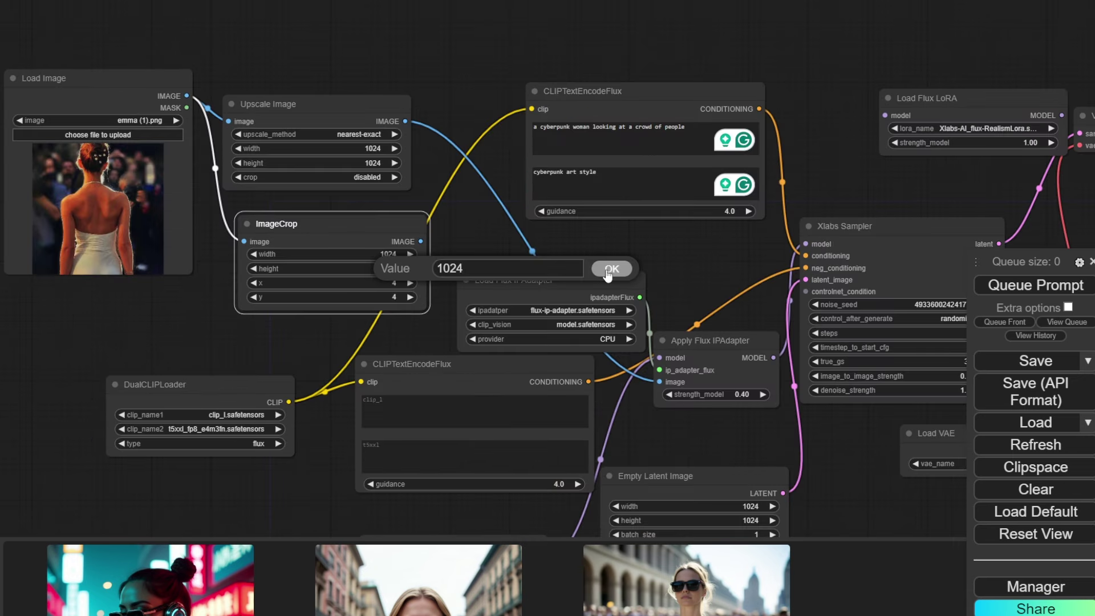
Step: Set the ImageCrop height to 1024 and the upscale crop mode to center
{"action": "left_click", "coordinate": [605, 271]}
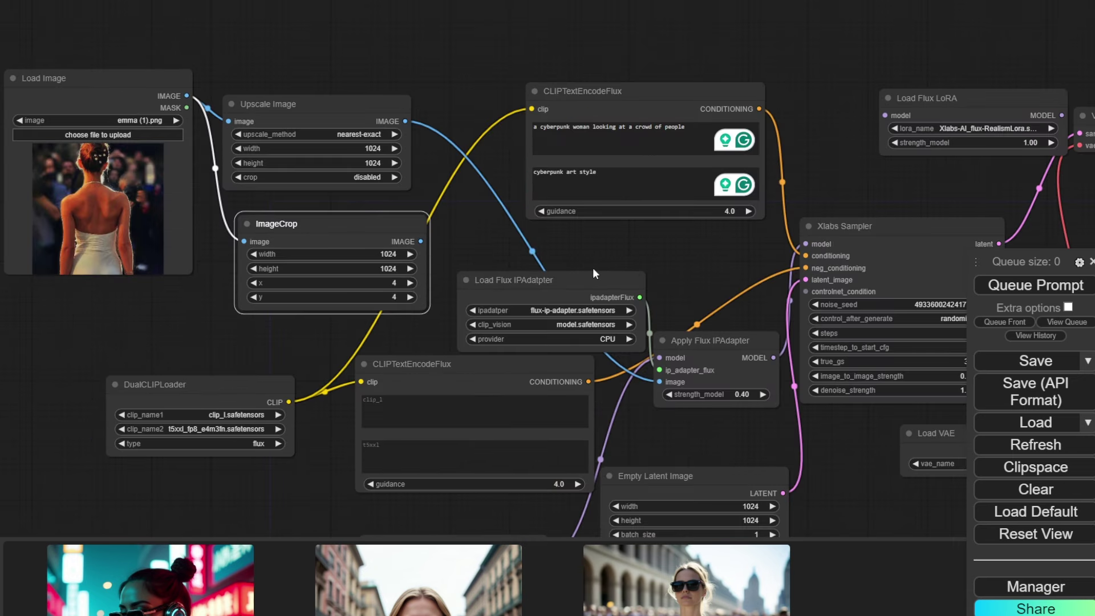
{"action": "left_click", "coordinate": [469, 259]}
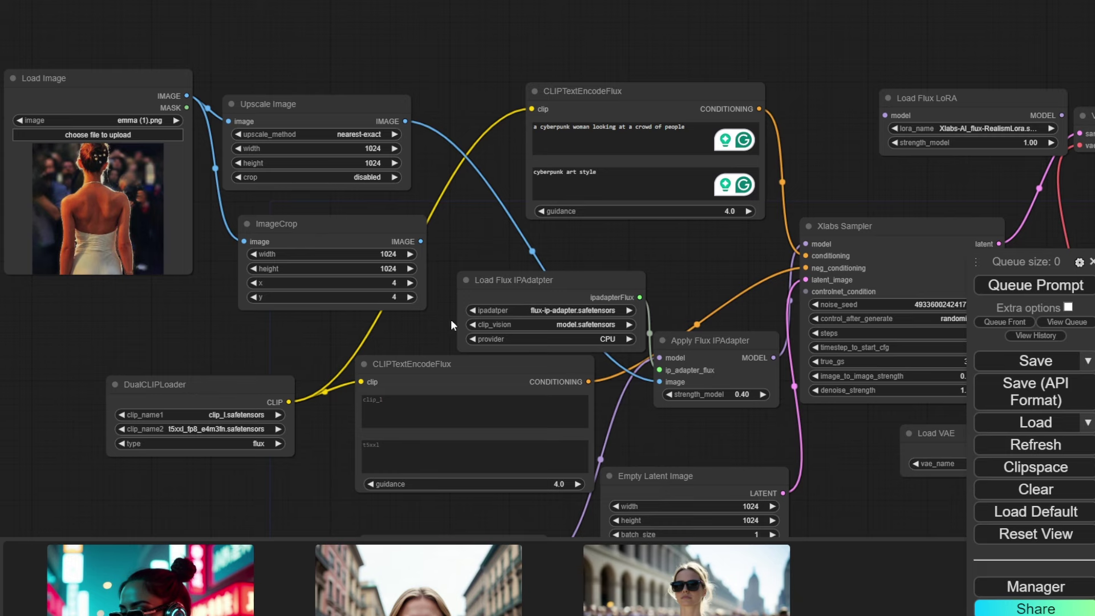
{"action": "left_click_drag", "start_coordinate": [623, 254], "coordinate": [338, 150]}
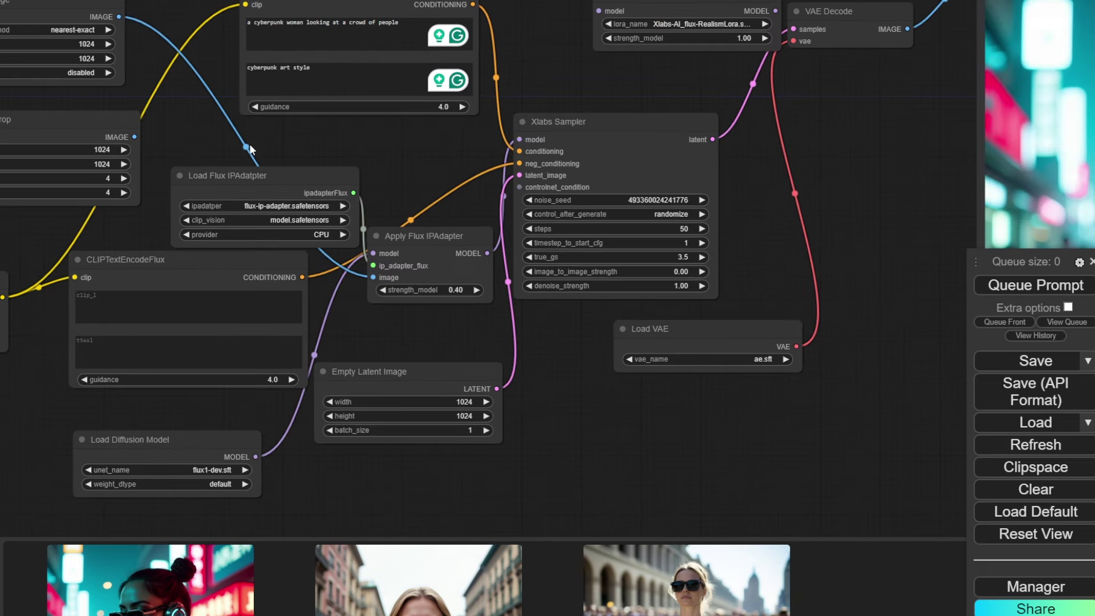
{"action": "left_click_drag", "start_coordinate": [165, 2], "coordinate": [576, 222]}
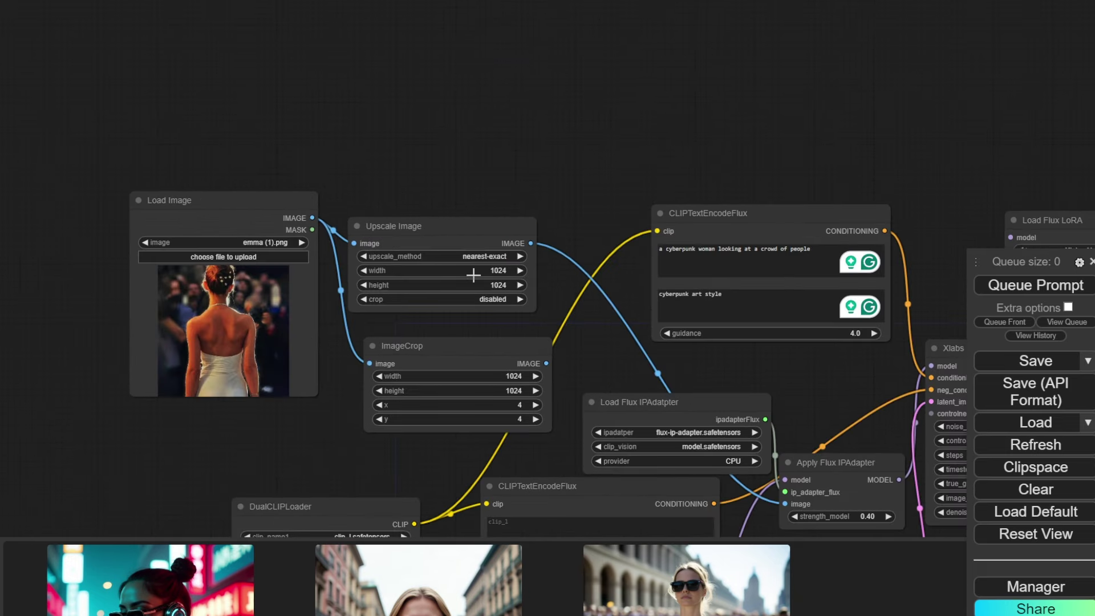
{"action": "left_click", "coordinate": [494, 301]}
{"action": "left_click", "coordinate": [494, 301]}
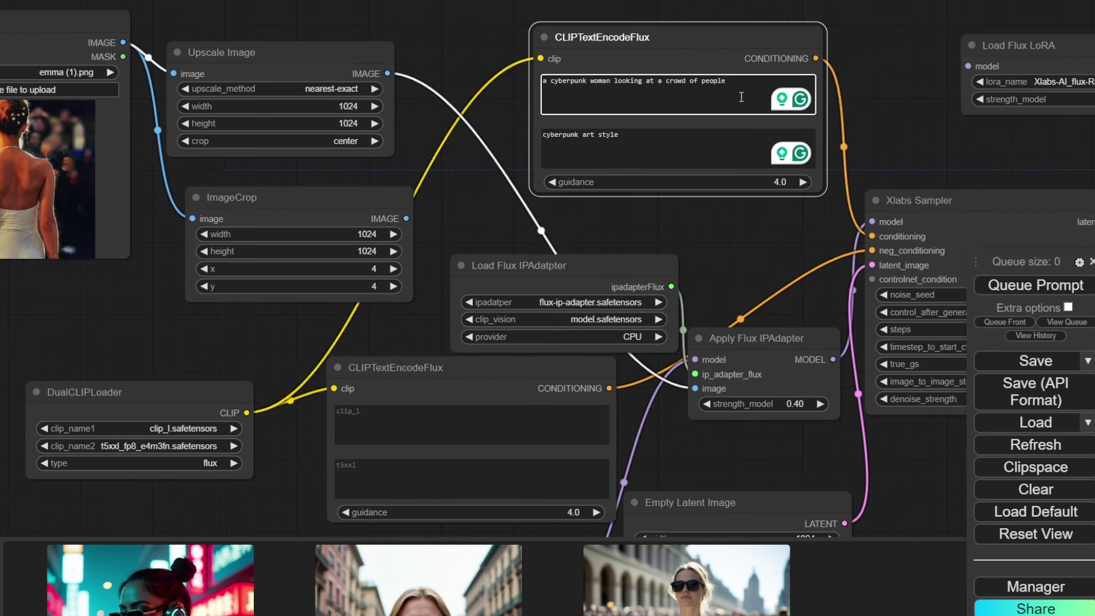
Step: Append ', shot from back' to the prompt and set true_gs to 2
{"action": "left_click", "coordinate": [742, 97]}
{"action": "type", "text": ", shot"}
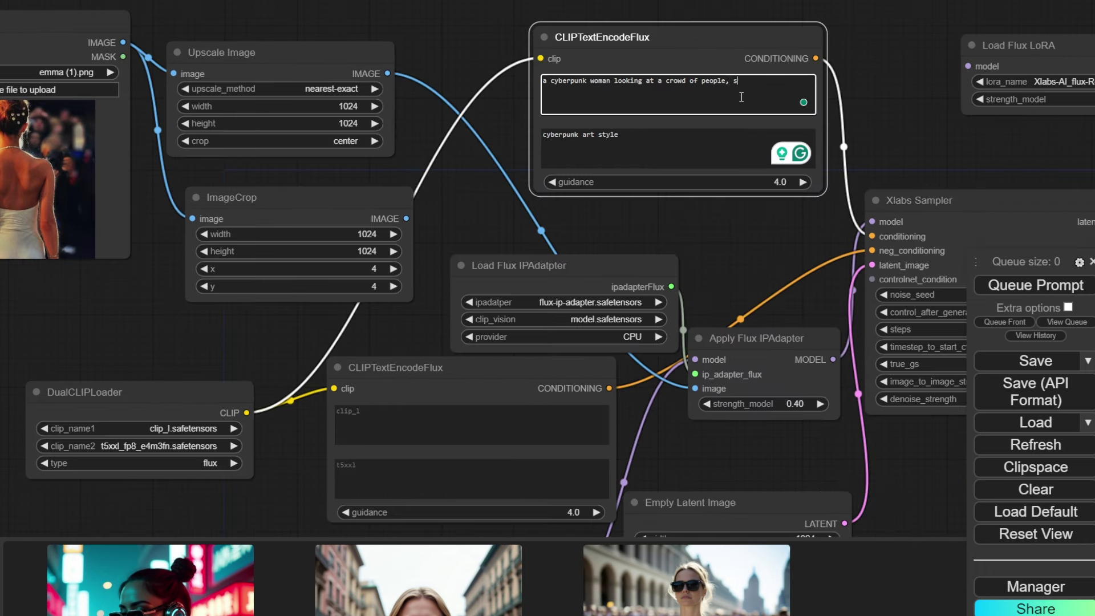
{"action": "type", "text": " from back"}
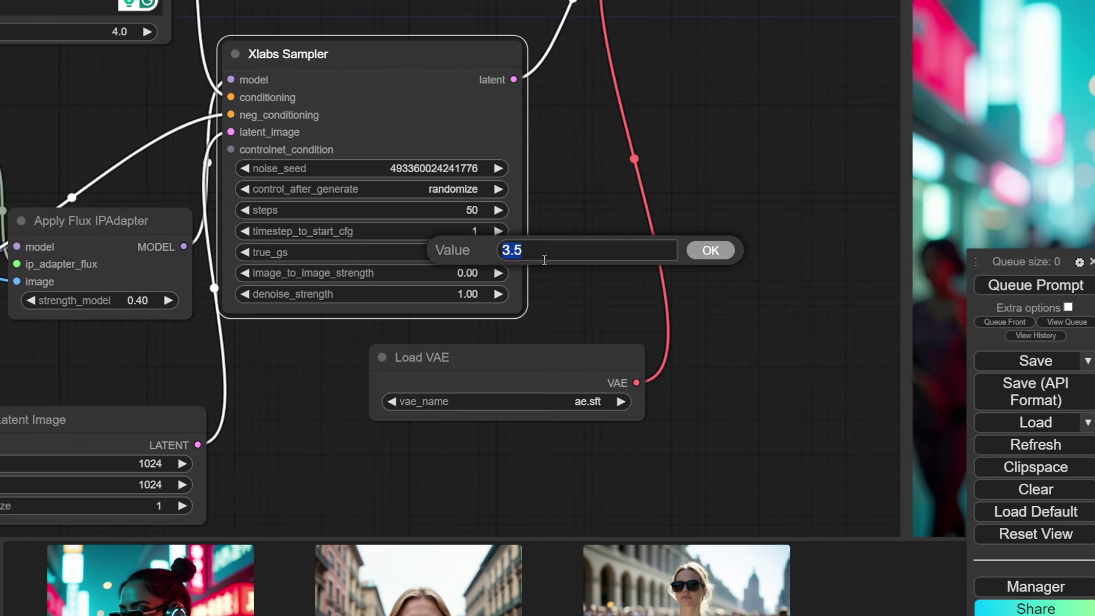
{"action": "type", "text": "2"}
{"action": "left_click", "coordinate": [717, 251]}
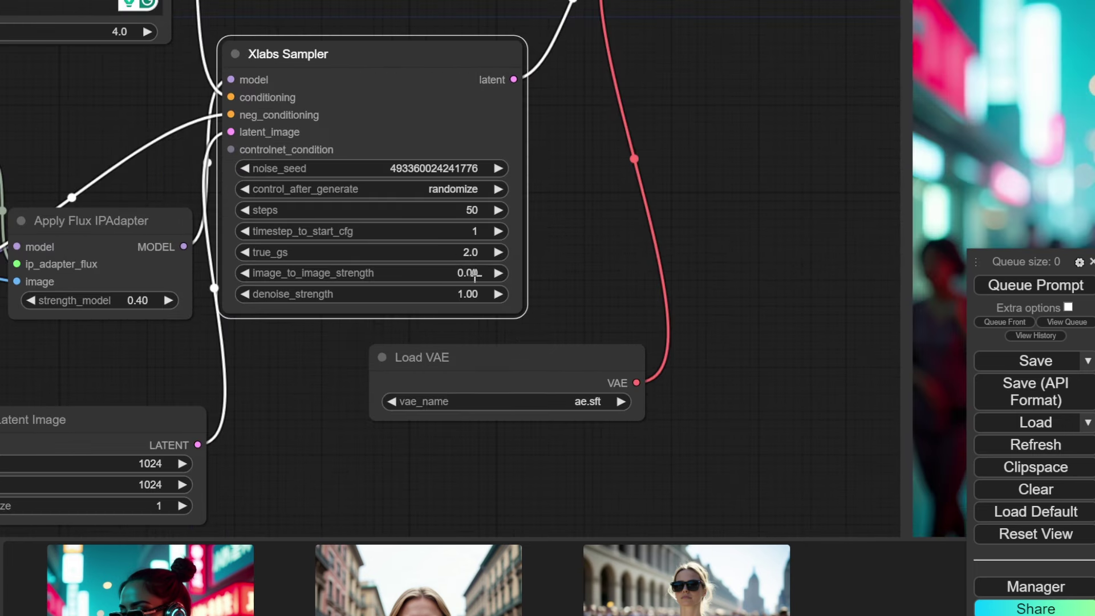
Step: Set image_to_image_strength to 0.01, then raise it to 0.03
{"action": "left_click", "coordinate": [480, 272]}
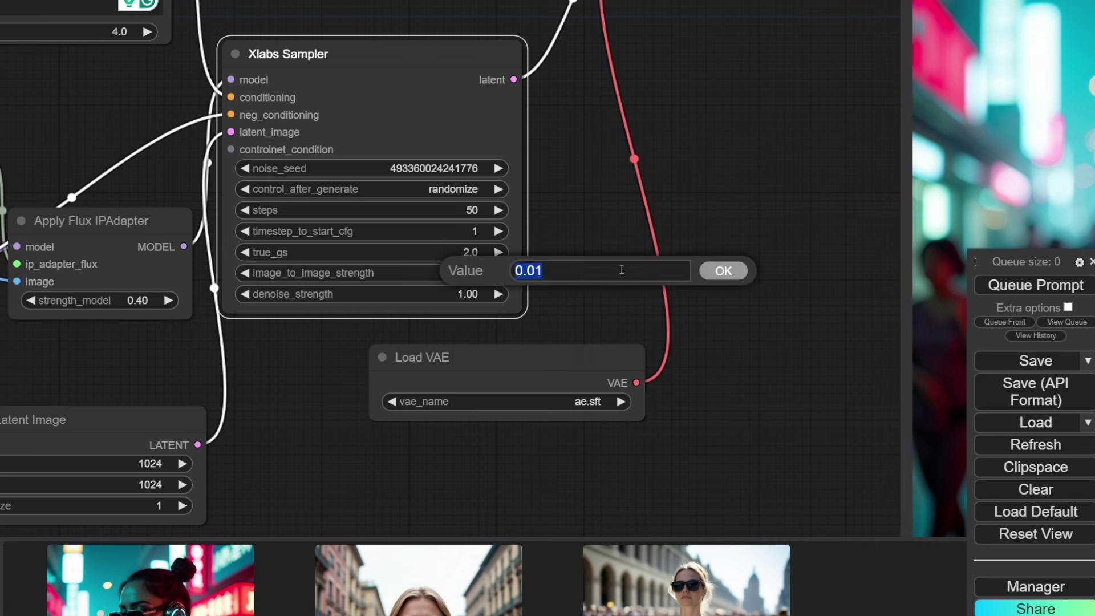
{"action": "type", "text": "0.01"}
{"action": "key", "text": "Return"}
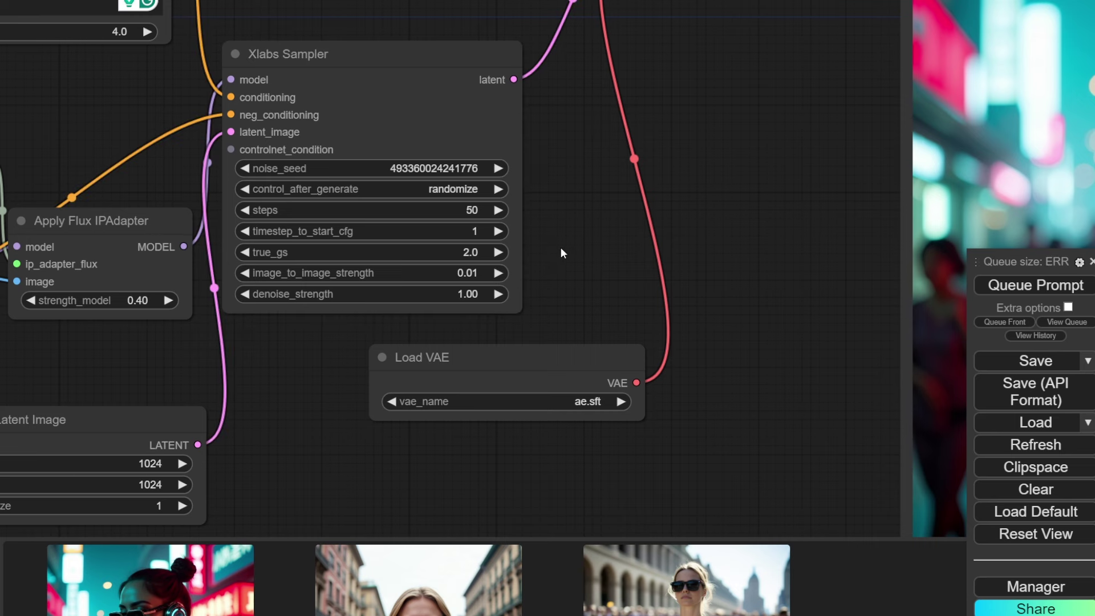
{"action": "left_click", "coordinate": [497, 272]}
{"action": "left_click", "coordinate": [497, 272]}
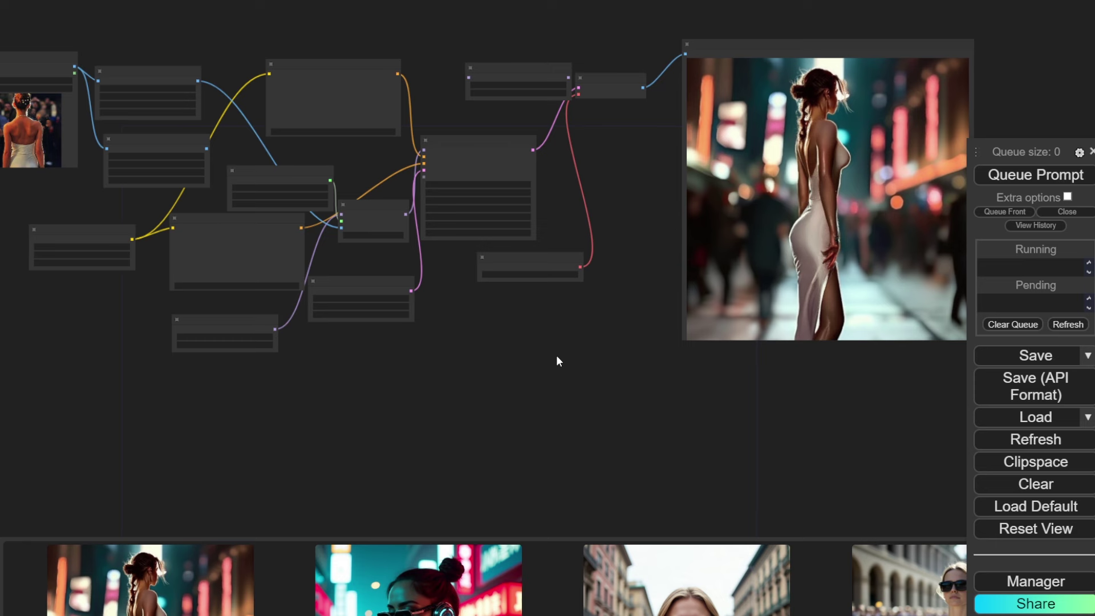
Step: Change the Xlabs Sampler's true_gs from 2 to 3.5
{"action": "type", "text": "3"}
{"action": "type", "text": ".5"}
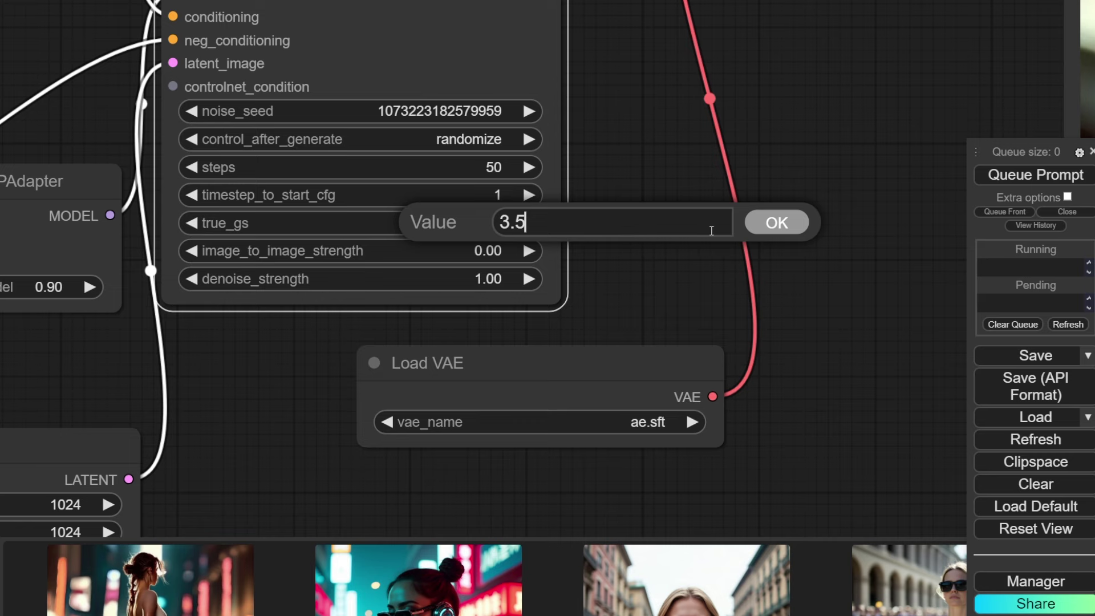
{"action": "left_click", "coordinate": [776, 223]}
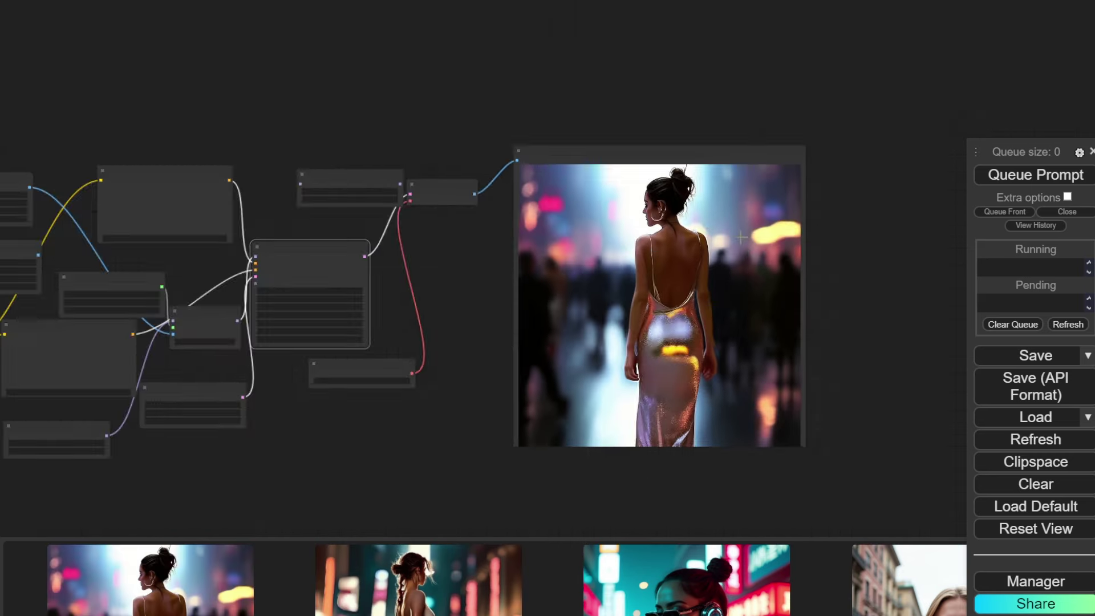
{"action": "scroll", "coordinate": [749, 262], "scroll_direction": "up", "scroll_amount": 5}
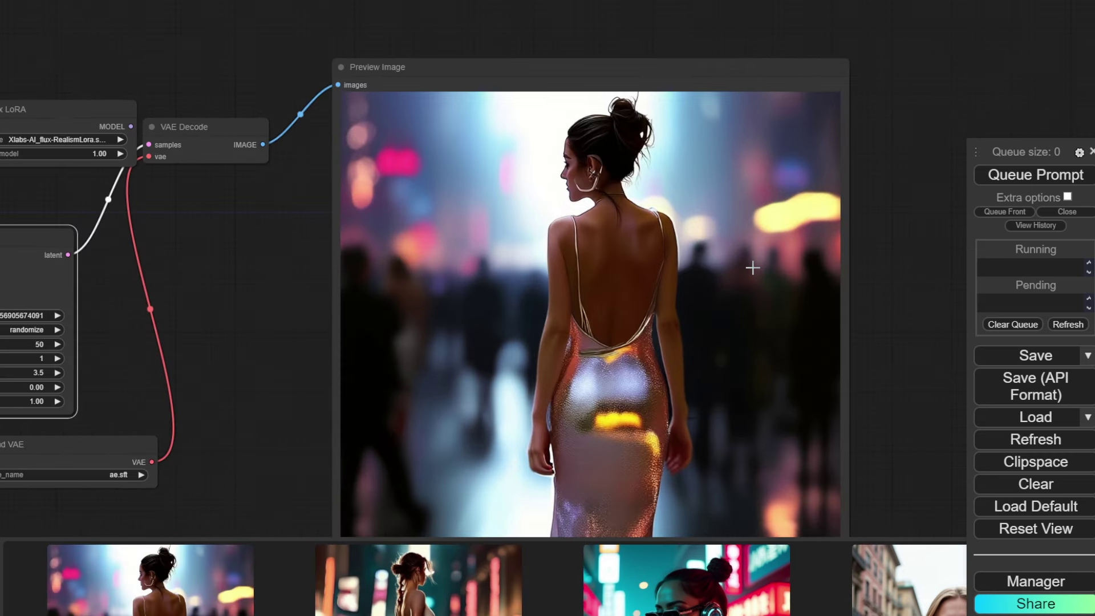
{"action": "scroll", "coordinate": [752, 268], "scroll_direction": "down", "scroll_amount": 3}
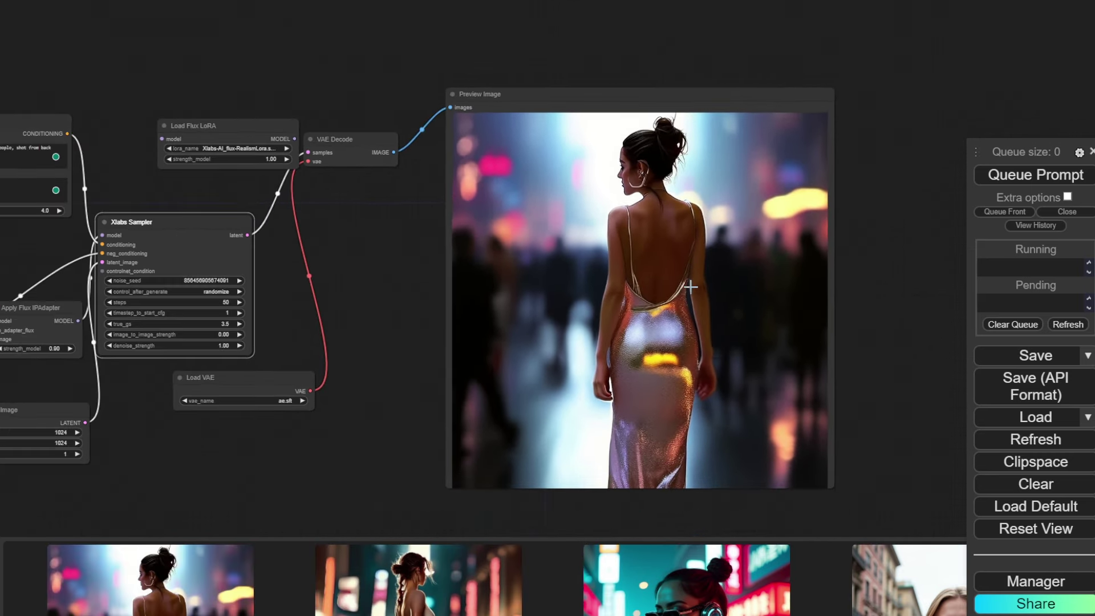
{"action": "scroll", "coordinate": [691, 287], "scroll_direction": "down", "scroll_amount": 2}
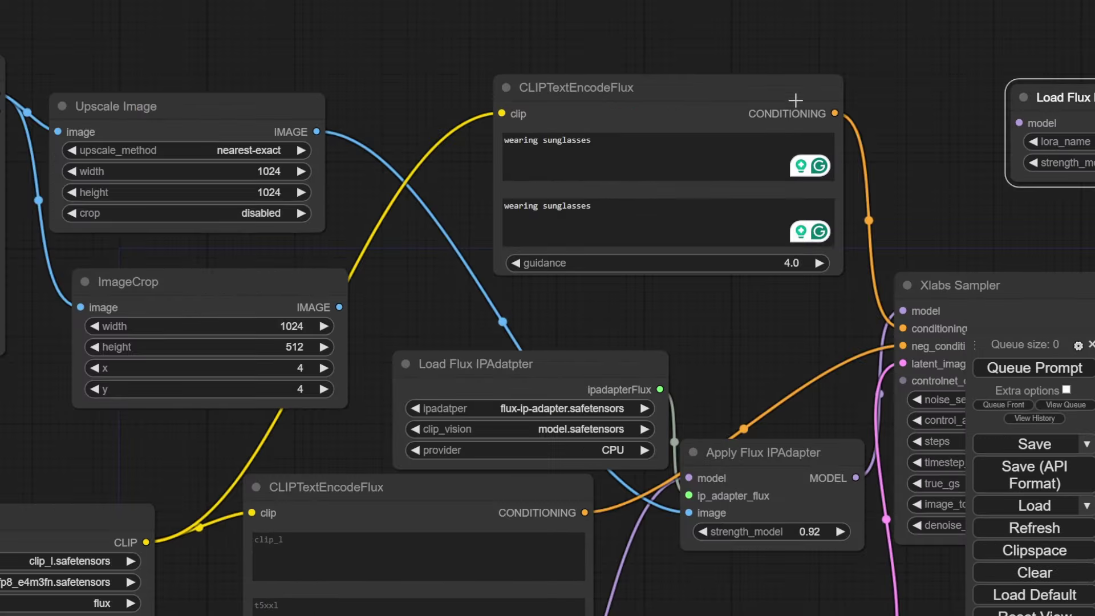
{"action": "left_click", "coordinate": [792, 97]}
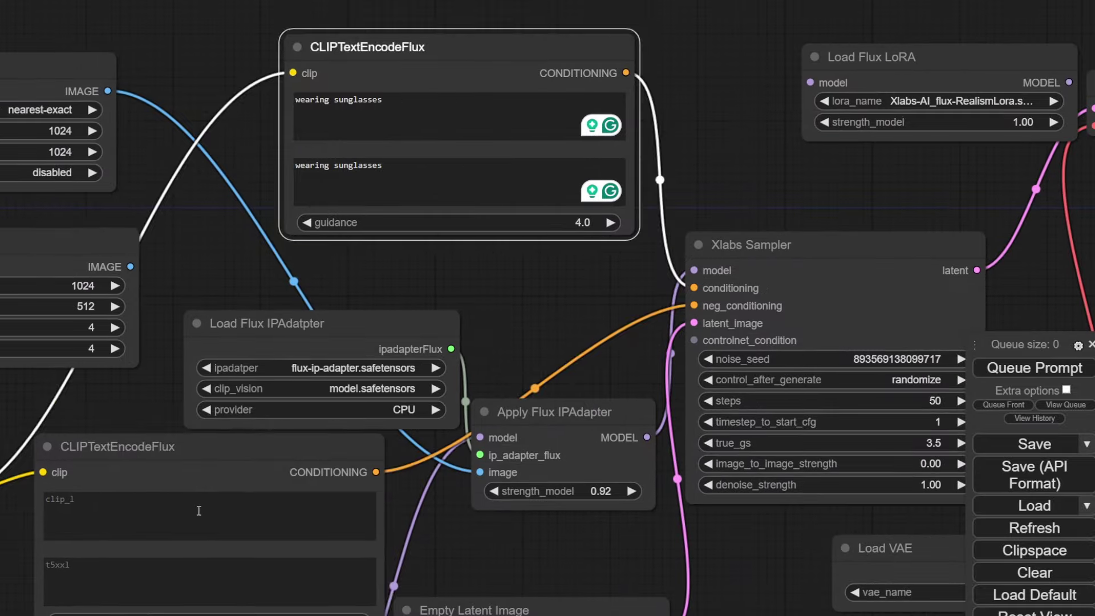
Step: Re-run the 'wearing sunglasses' workflow from its CLIPTextEncodeFlux prompt node and watch the Preview Image area
{"action": "left_click", "coordinate": [199, 510]}
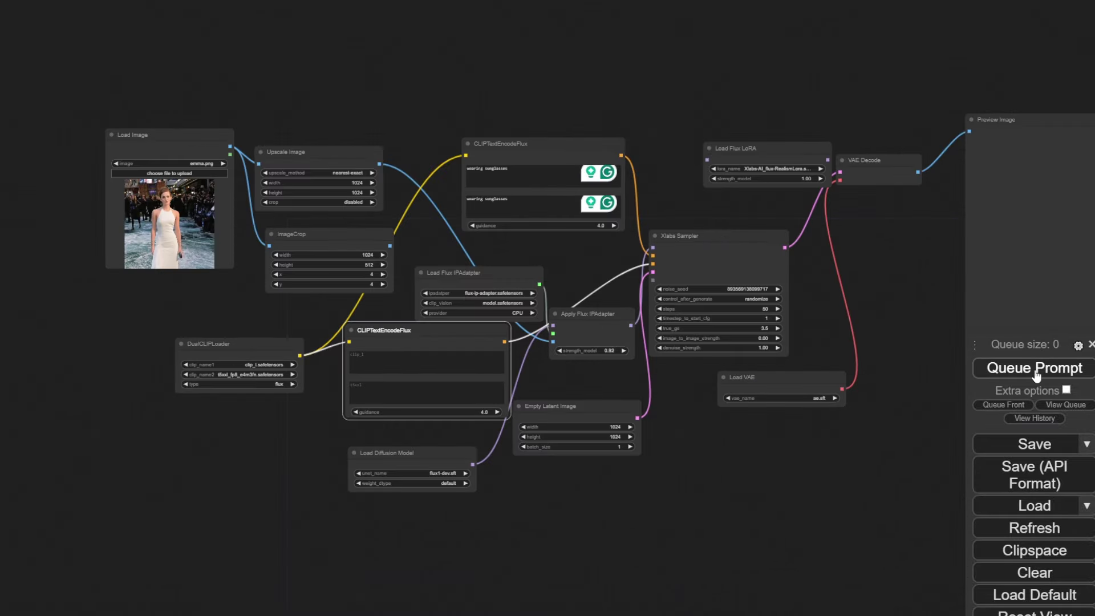
{"action": "left_click", "coordinate": [1036, 373]}
{"action": "left_click_drag", "start_coordinate": [890, 301], "coordinate": [532, 288]}
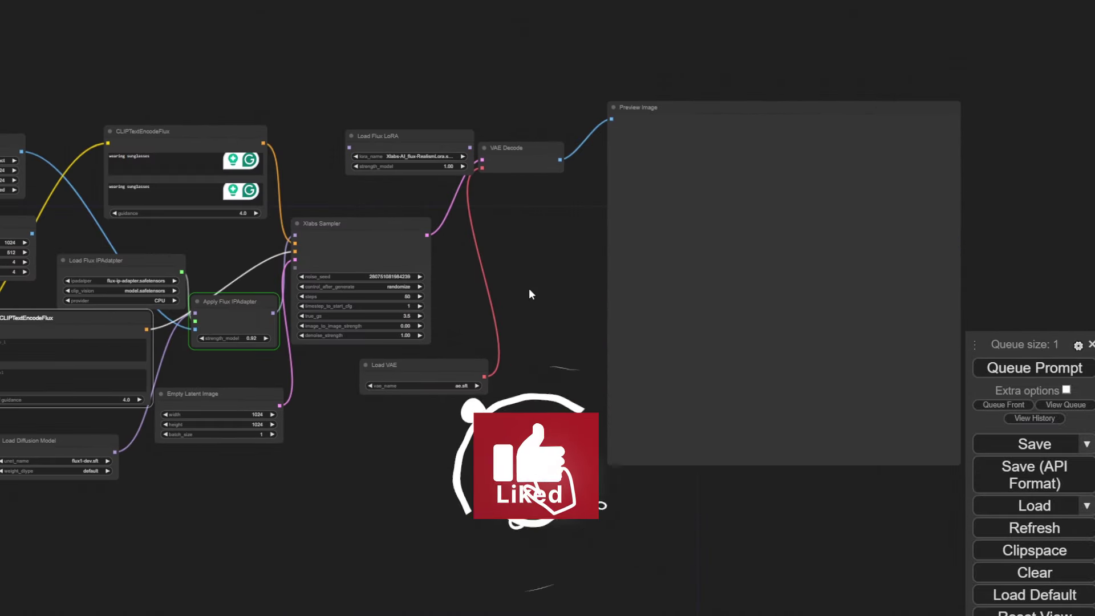